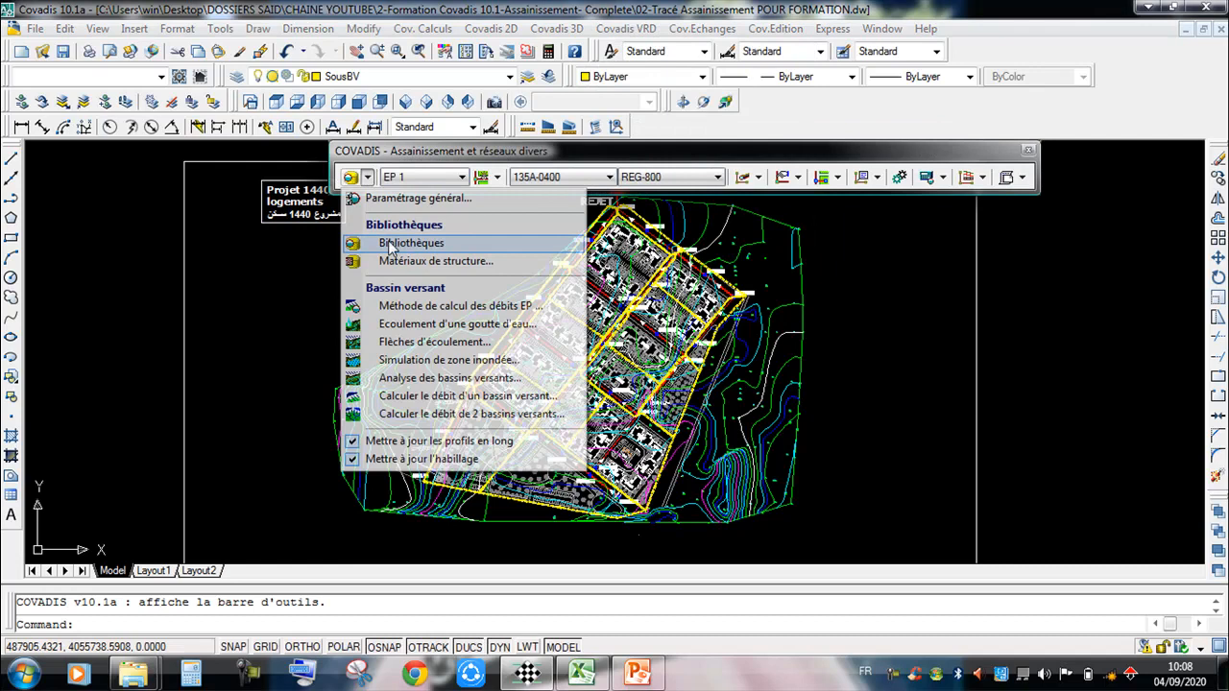
Step: Open the sewer network libraries and make the EP design constraints editable
click(391, 248)
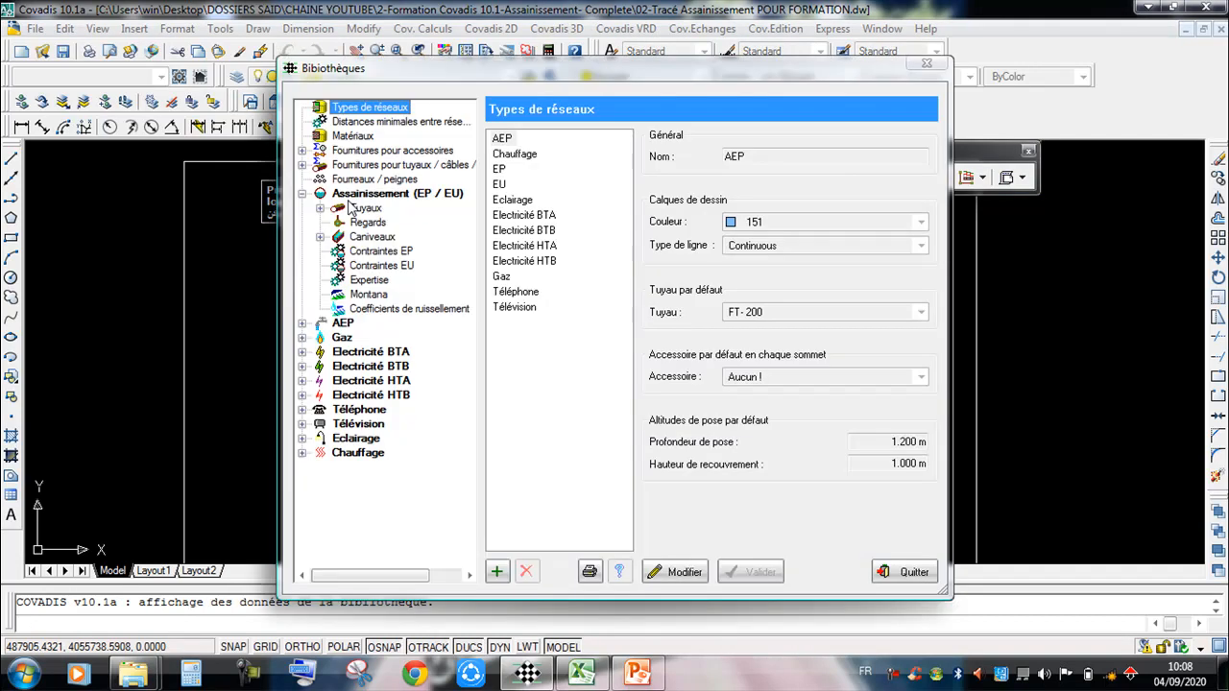
click(375, 252)
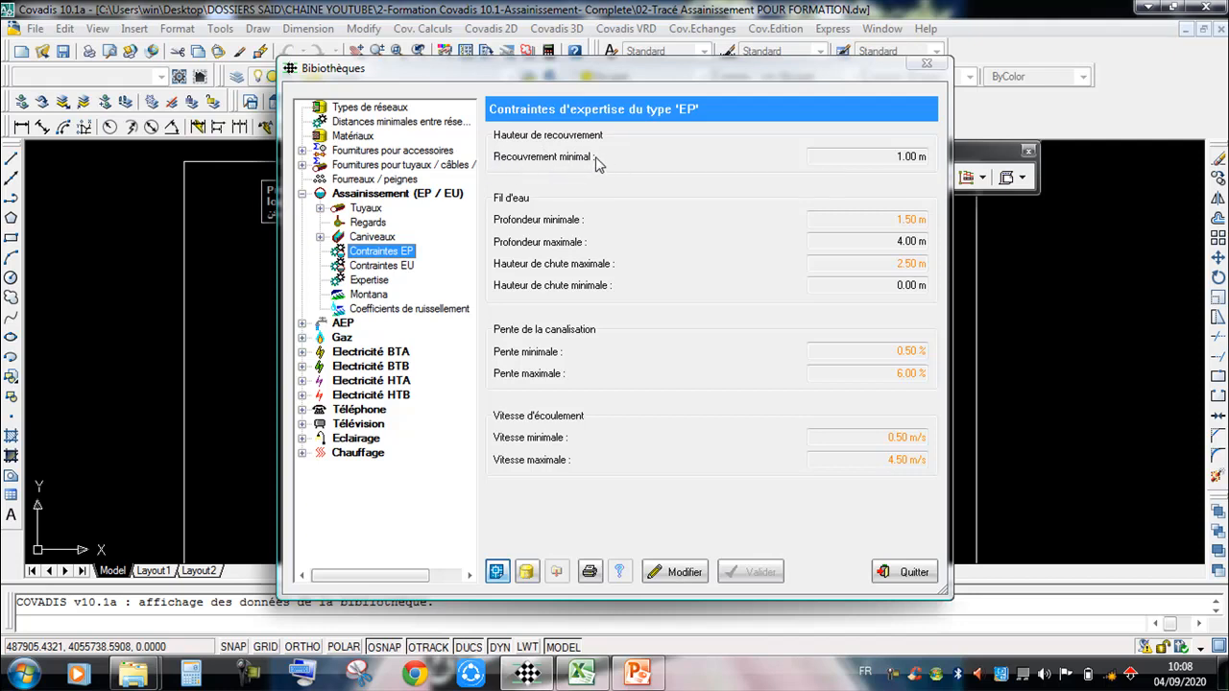
click(684, 574)
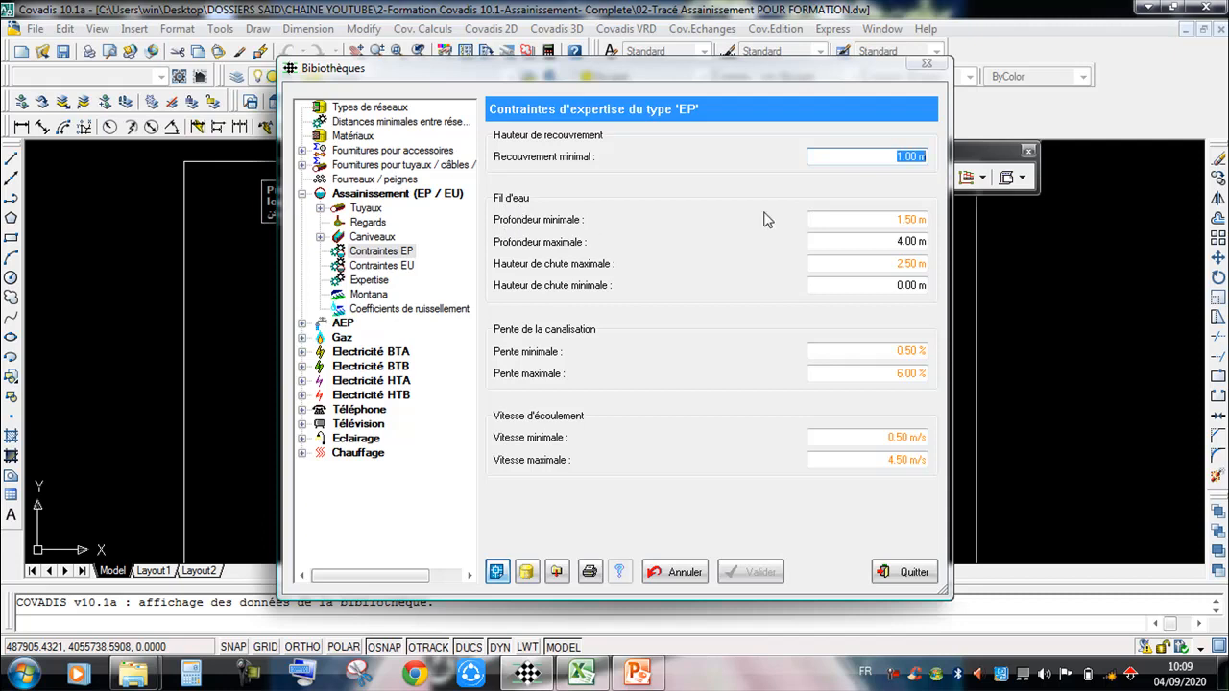
Step: Review the EP constraints for minimum and maximum invert depth, drop height and pipe slope
double_click(913, 220)
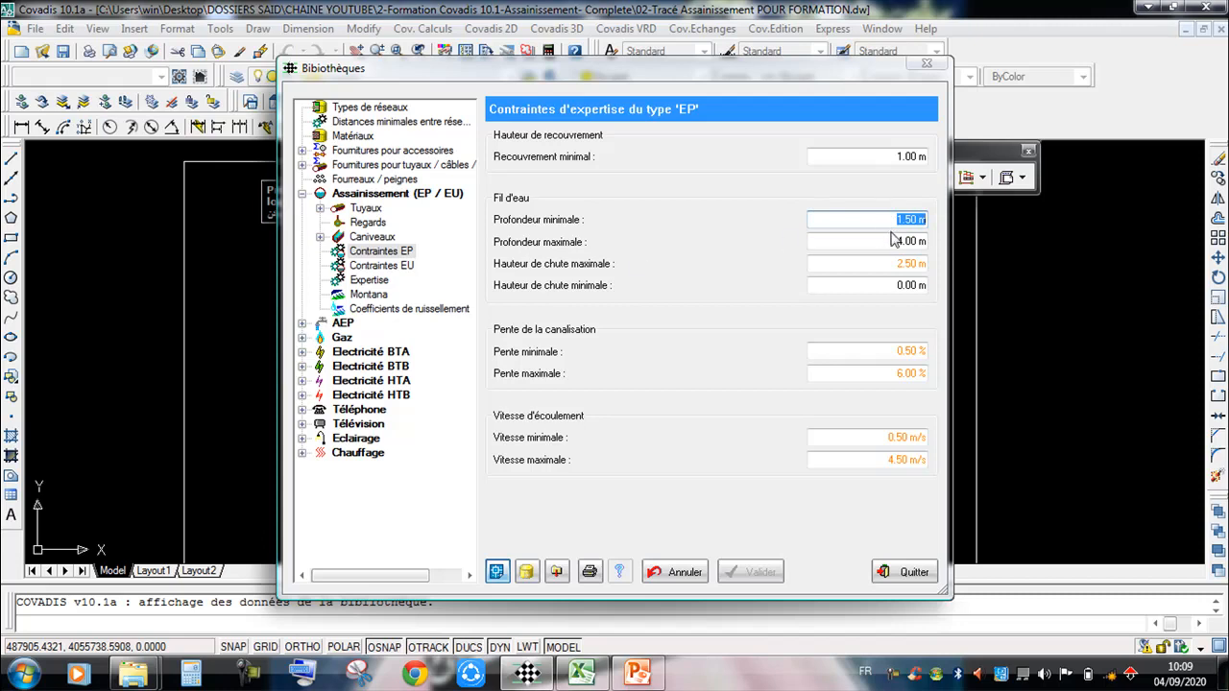
key(Tab)
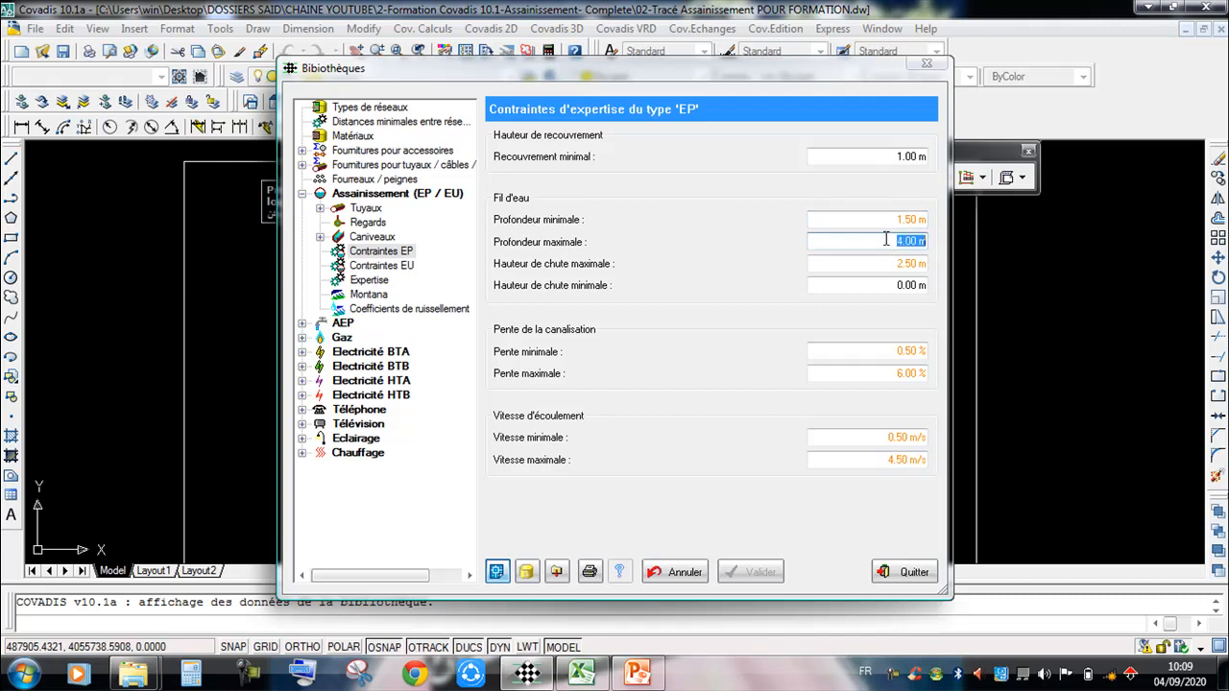
key(shift+Tab)
click(876, 264)
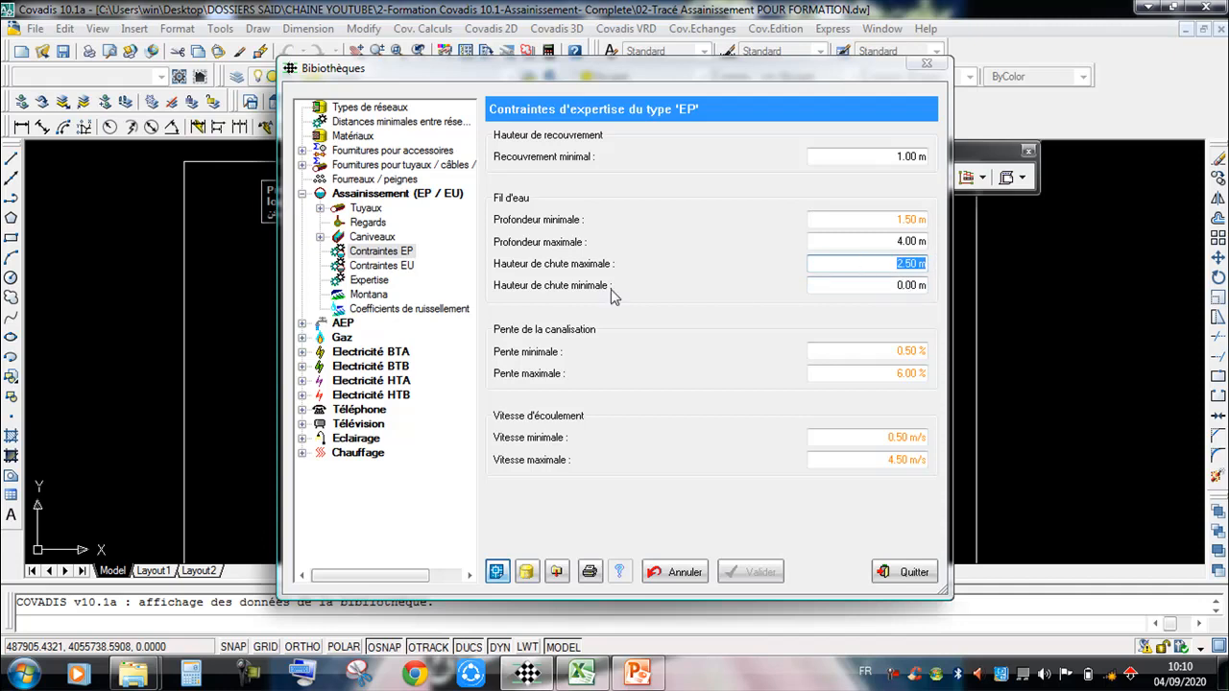
click(867, 285)
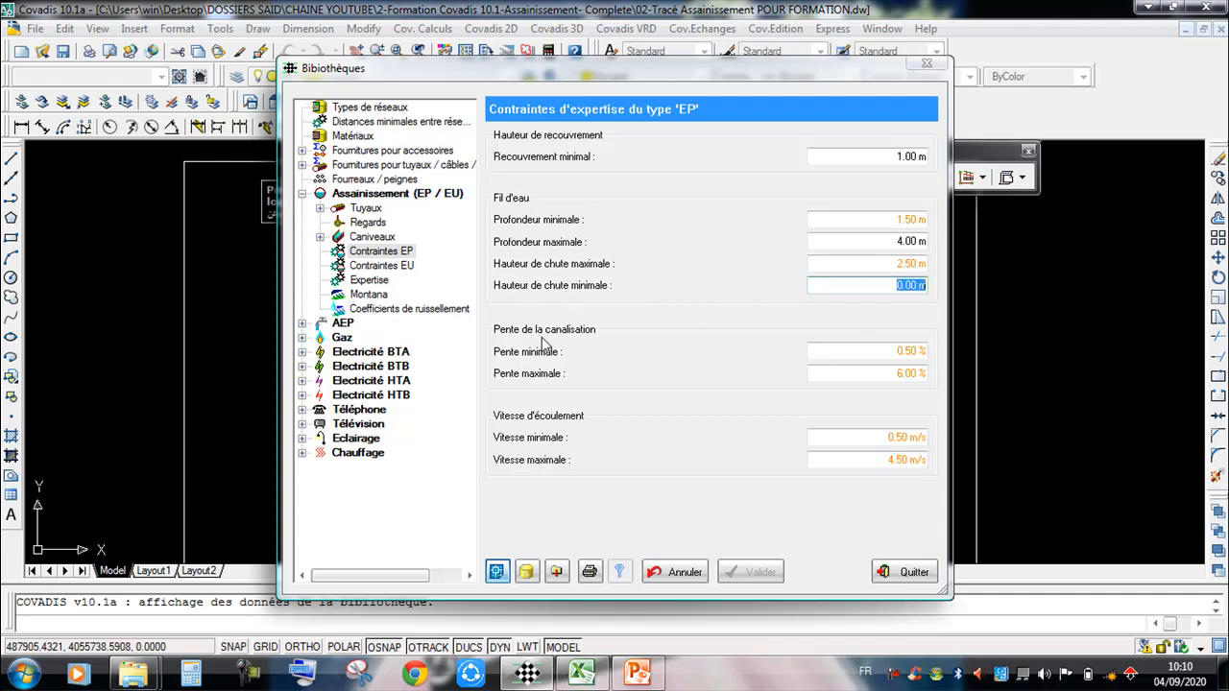
click(897, 351)
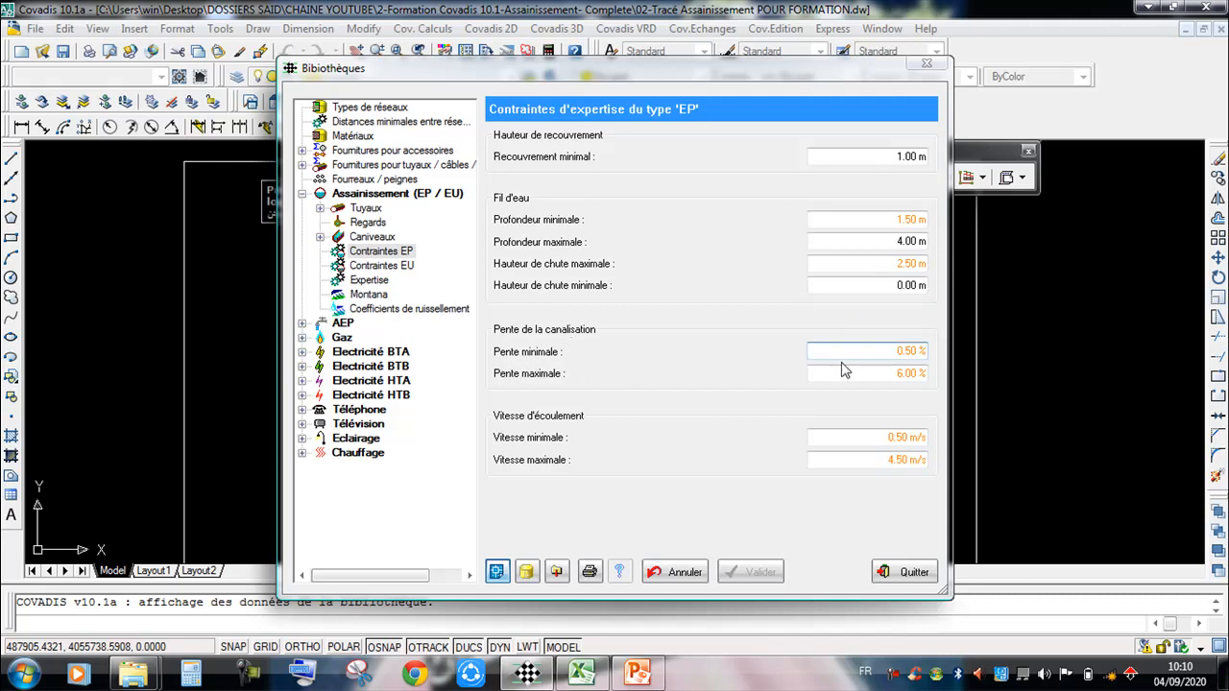
drag(883, 352, 960, 374)
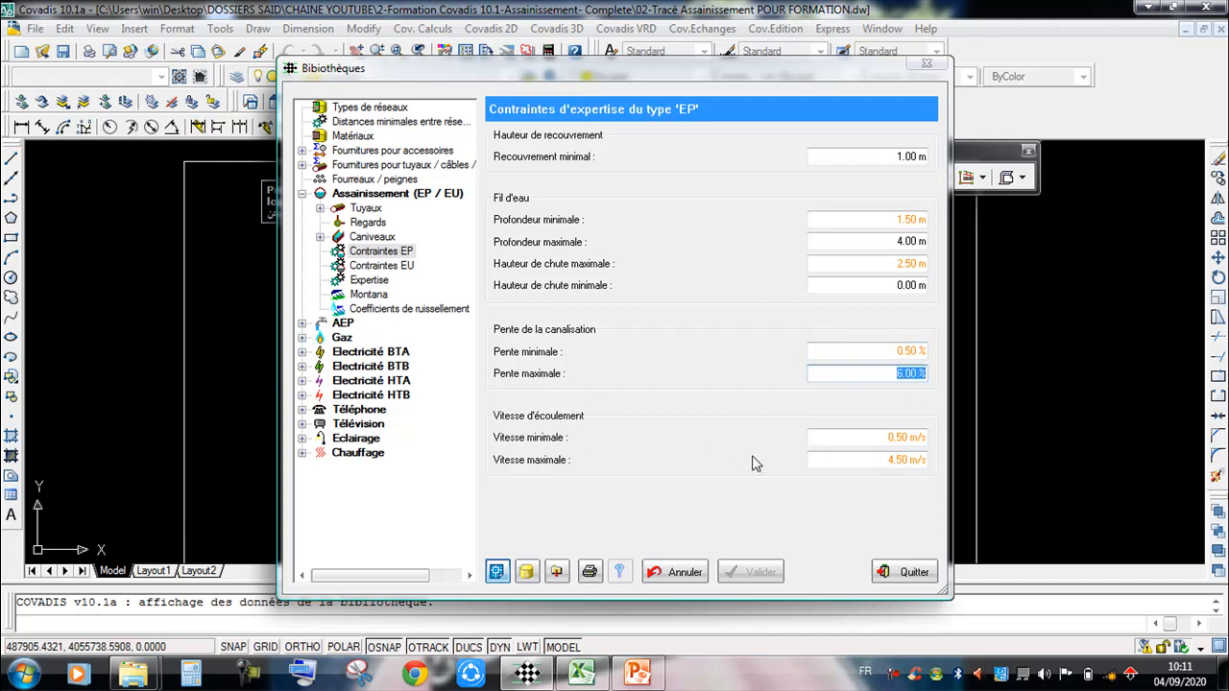
Step: Set the minimum flow velocity in the EP constraints to 1.00 m/s and review the maximum velocity limit
click(892, 438)
drag(892, 438, 991, 439)
text(1.)
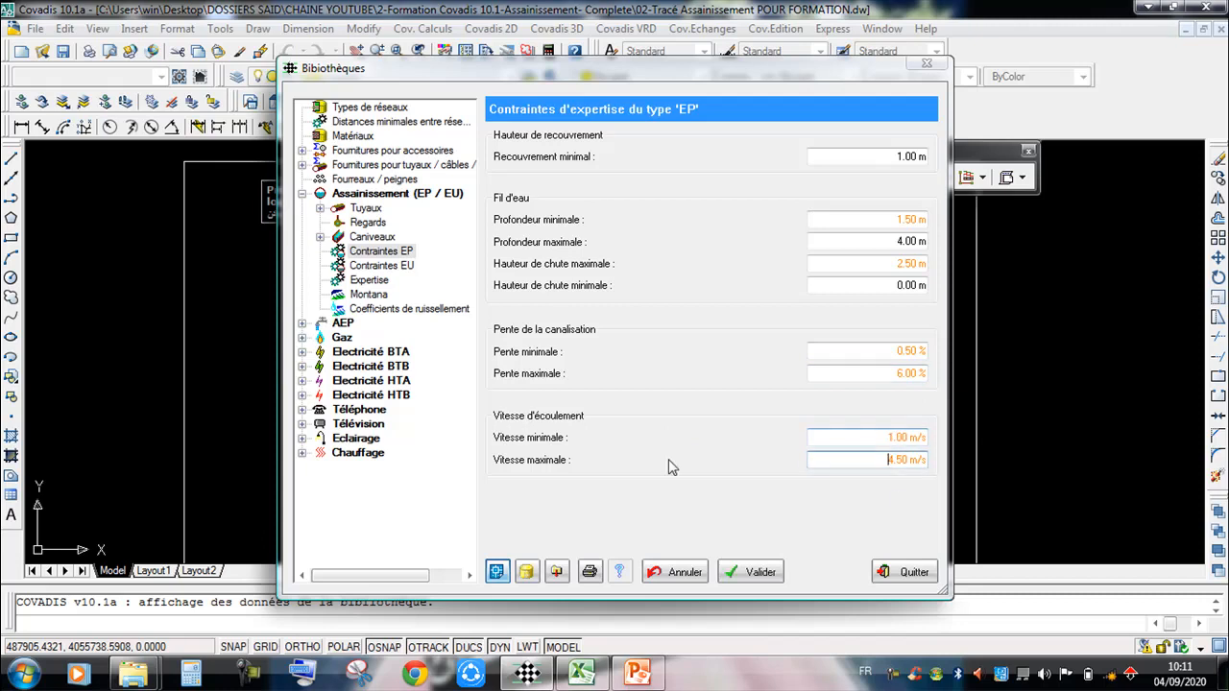
drag(882, 460, 962, 469)
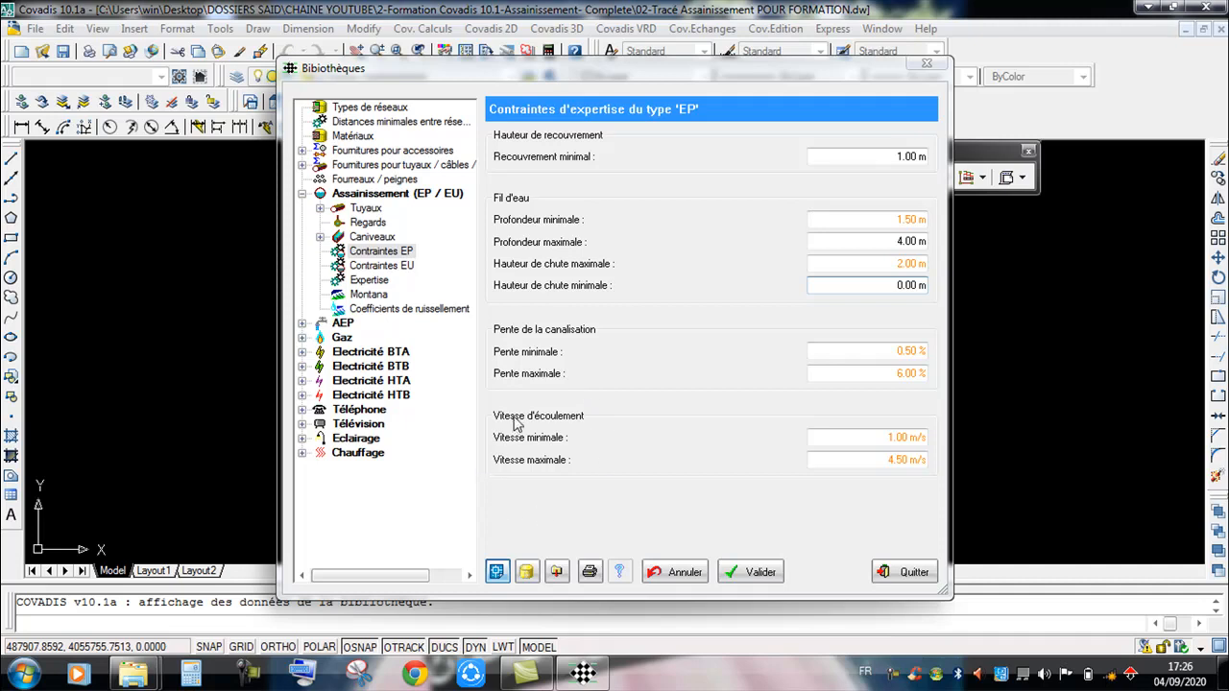
click(382, 252)
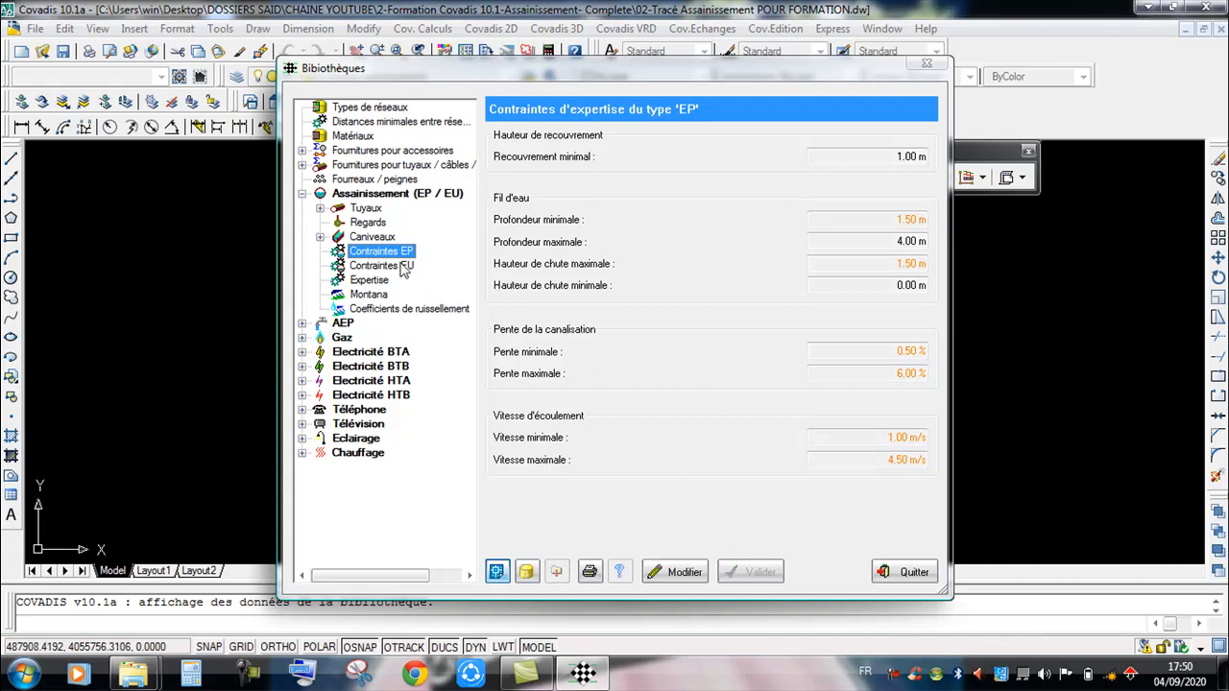
Step: Browse the circular pipe library, comparing the 135A reinforced concrete pipes from 135A-0300 up to 135A-1000
double_click(367, 209)
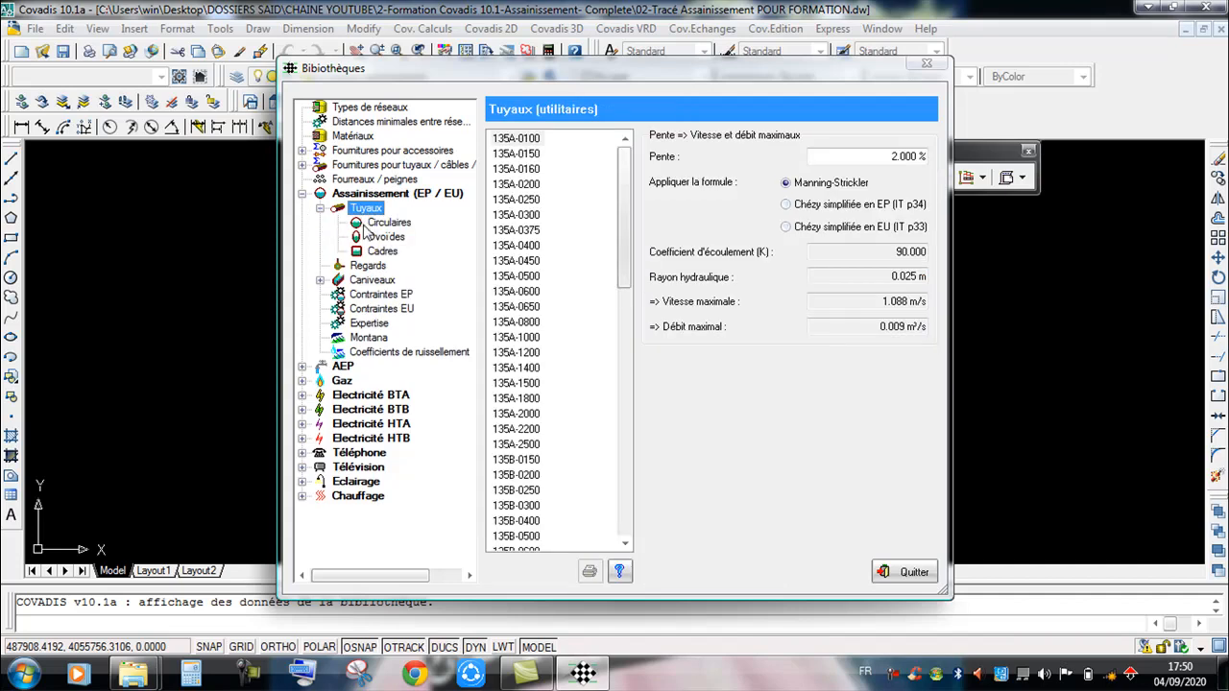
click(388, 223)
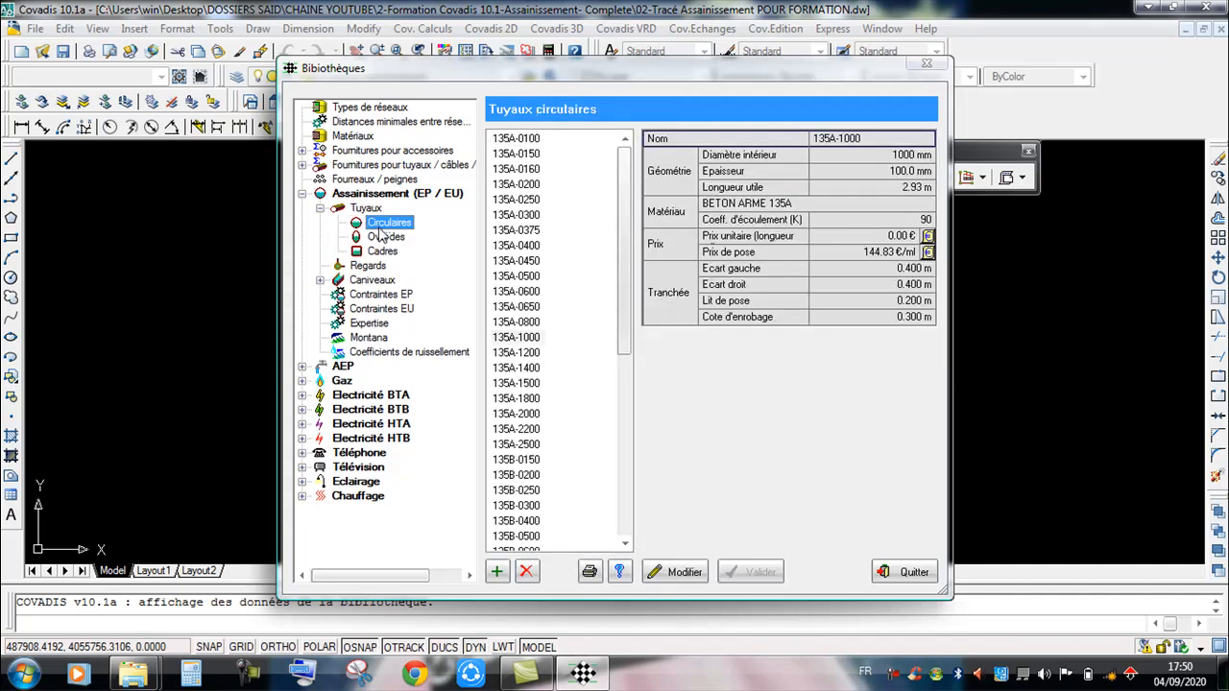
click(518, 217)
click(524, 246)
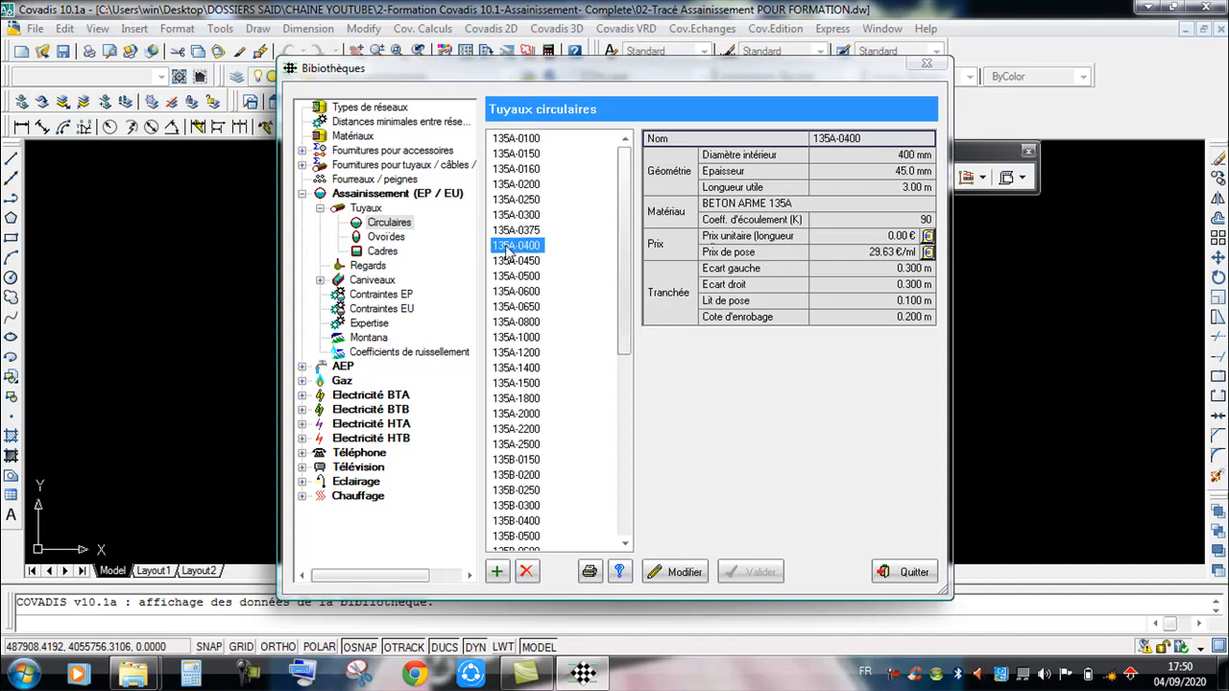
click(525, 217)
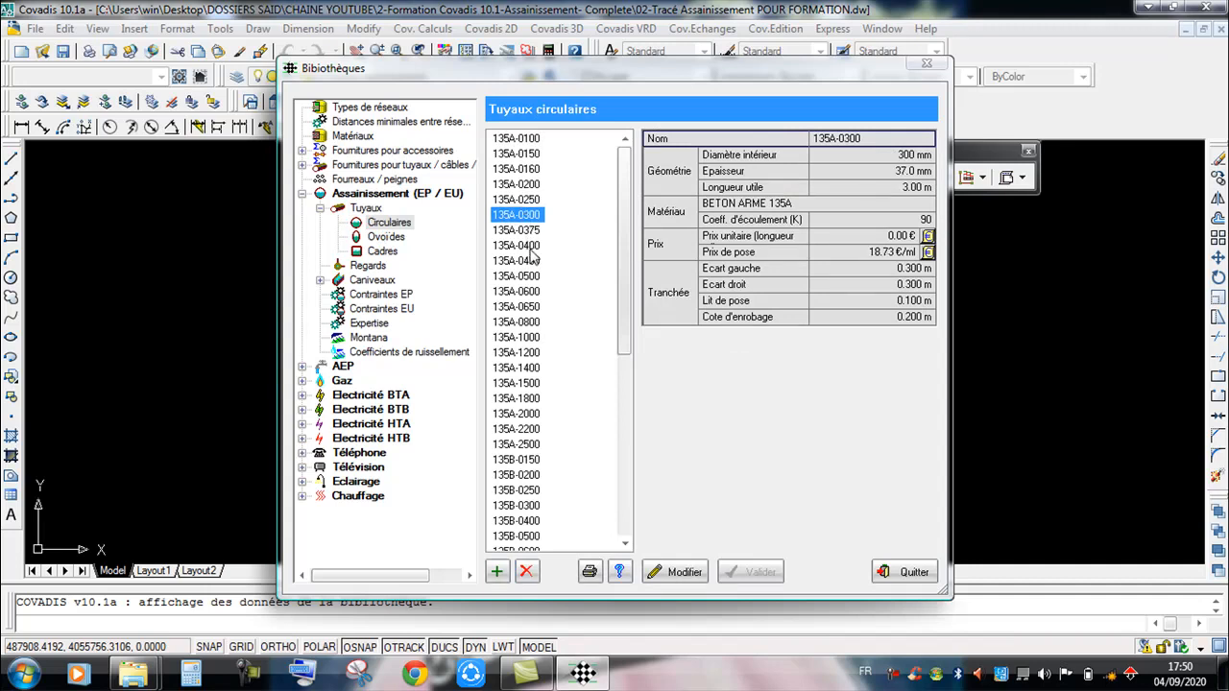
click(536, 246)
click(528, 277)
click(527, 292)
click(530, 324)
click(527, 338)
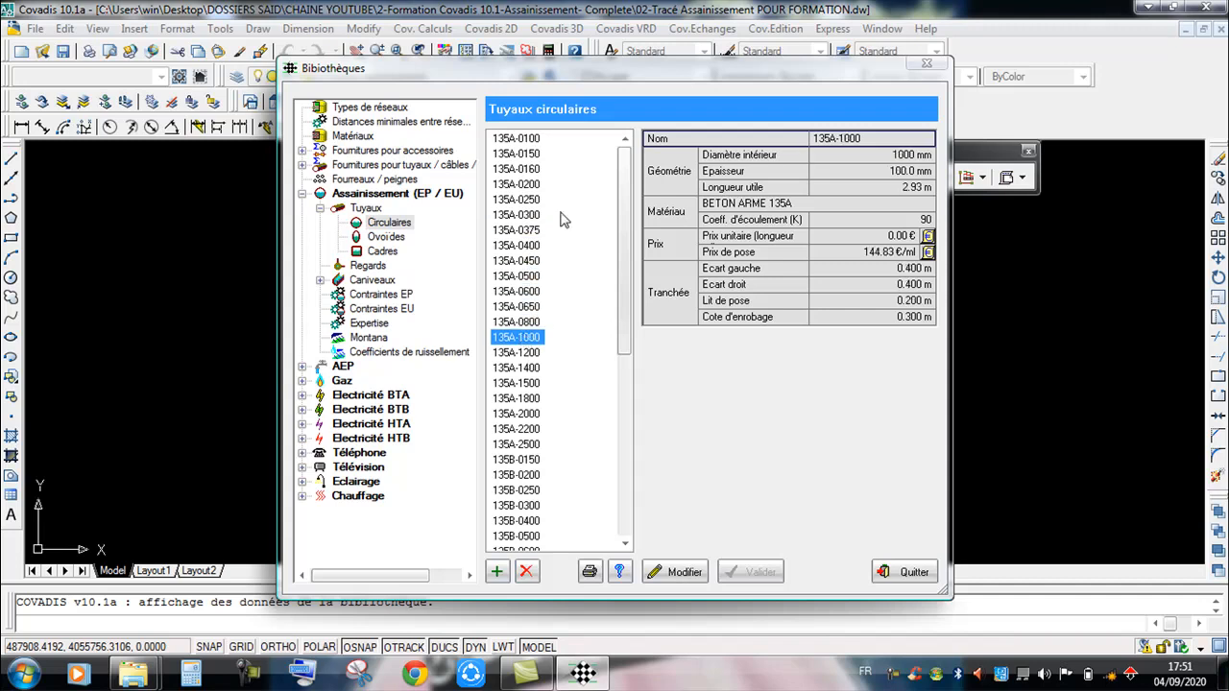
Step: Inspect the trench offsets, bedding and surround values of circular pipe 135A-0300, then view pipe 135A-0400
click(527, 217)
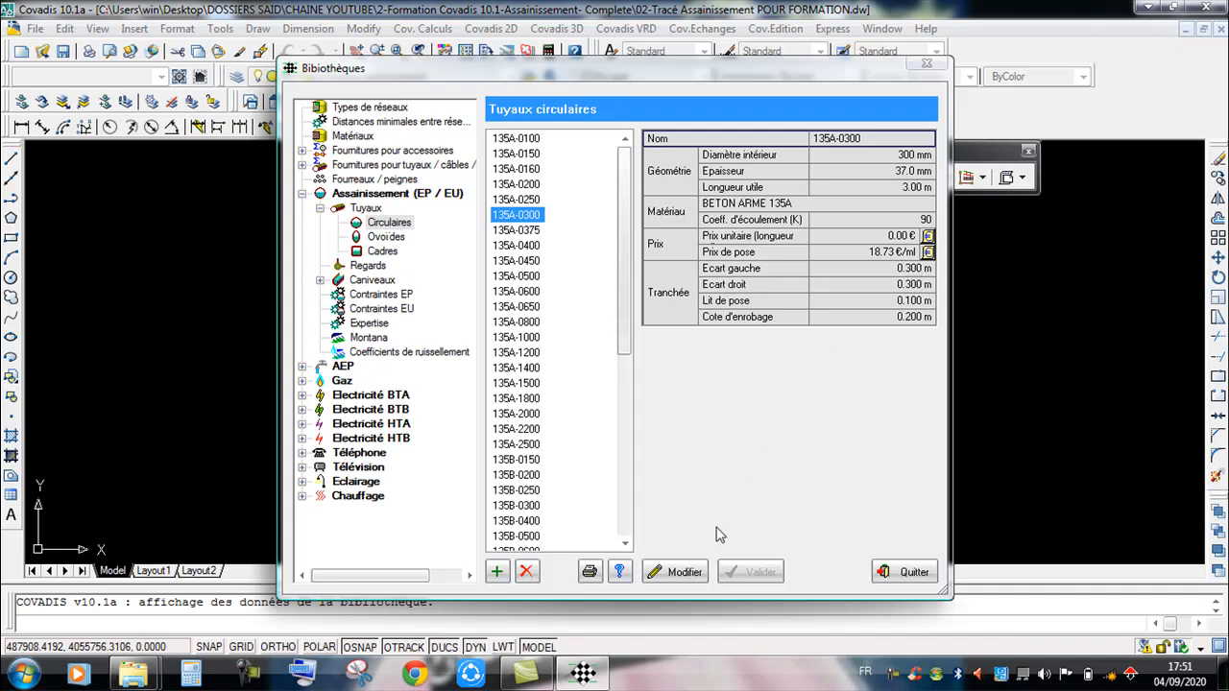
click(685, 573)
click(928, 273)
double_click(928, 273)
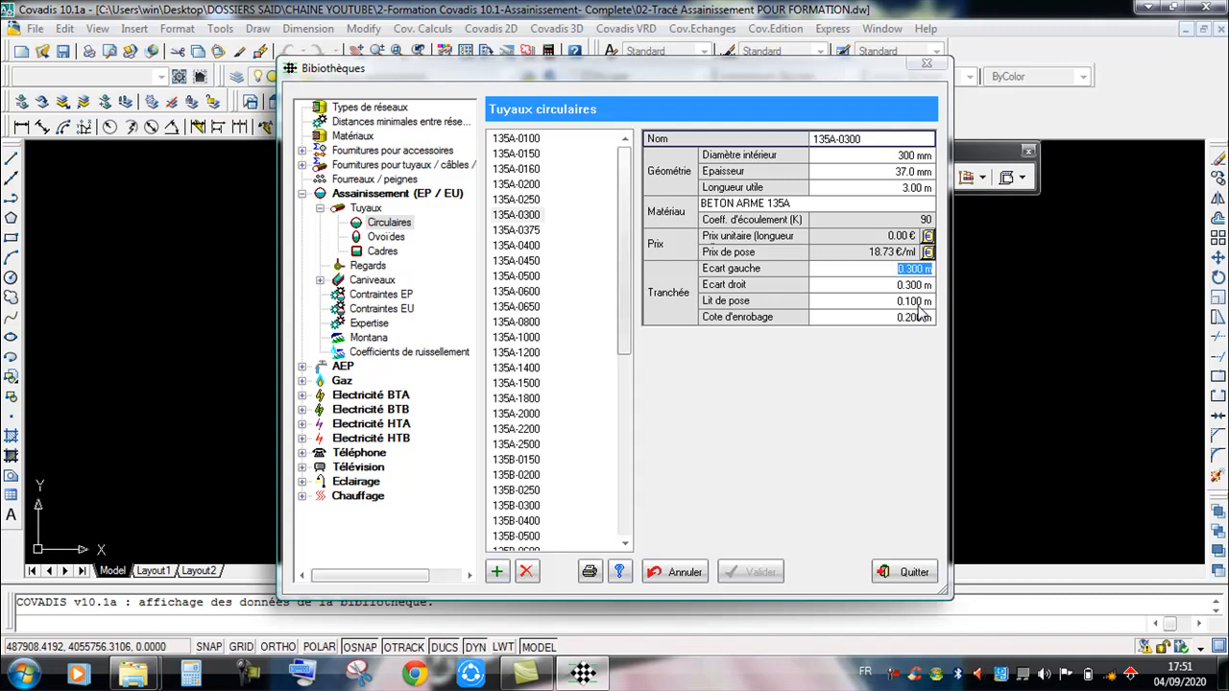
click(862, 317)
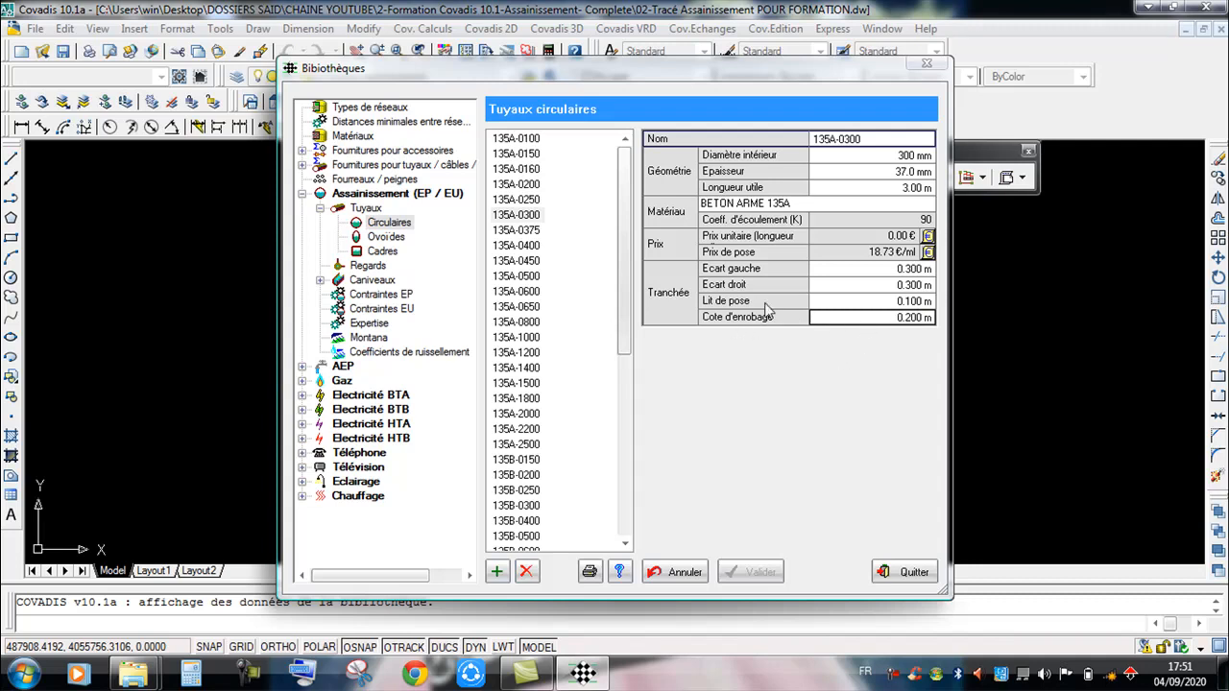
click(534, 245)
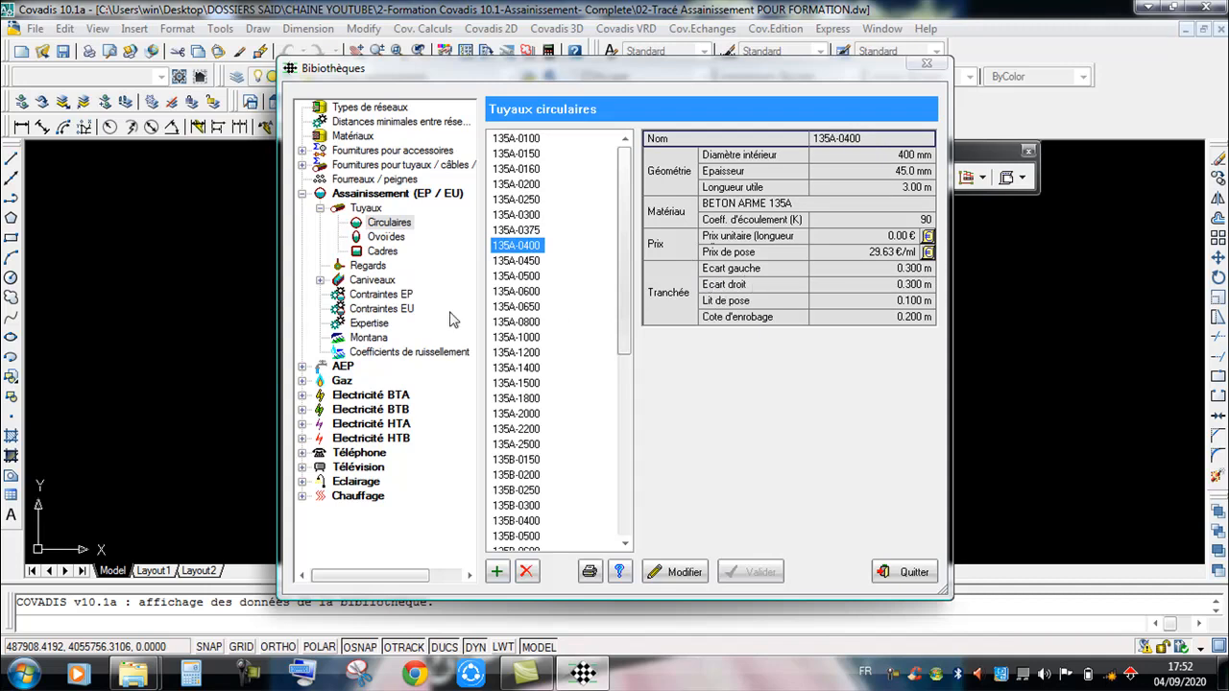
Step: Change the flow coefficient (K) of the material BETON ARME 135A, validate the library settings and close the libraries
click(321, 209)
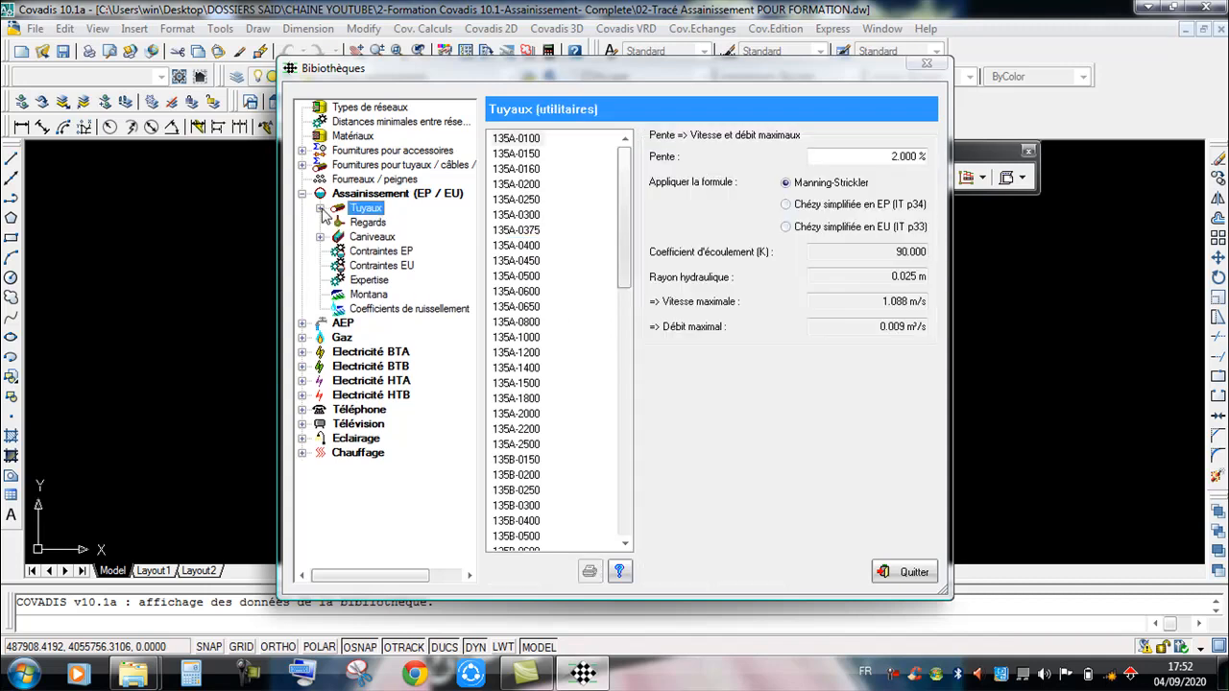
click(352, 136)
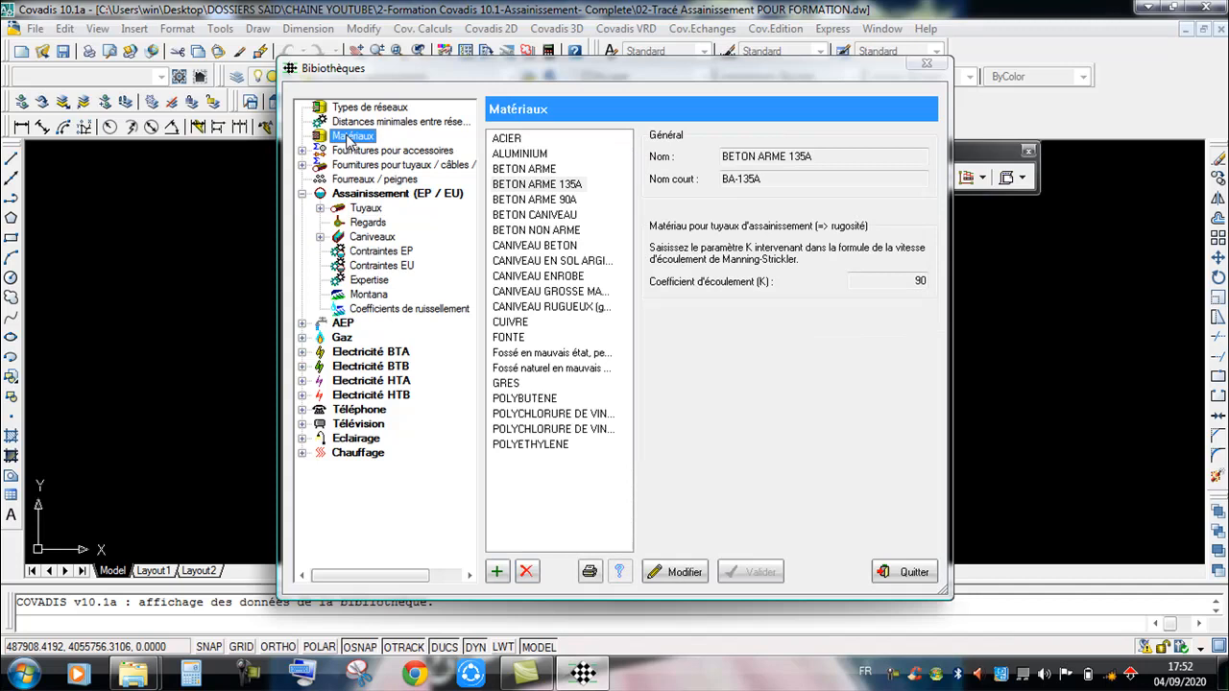
click(519, 185)
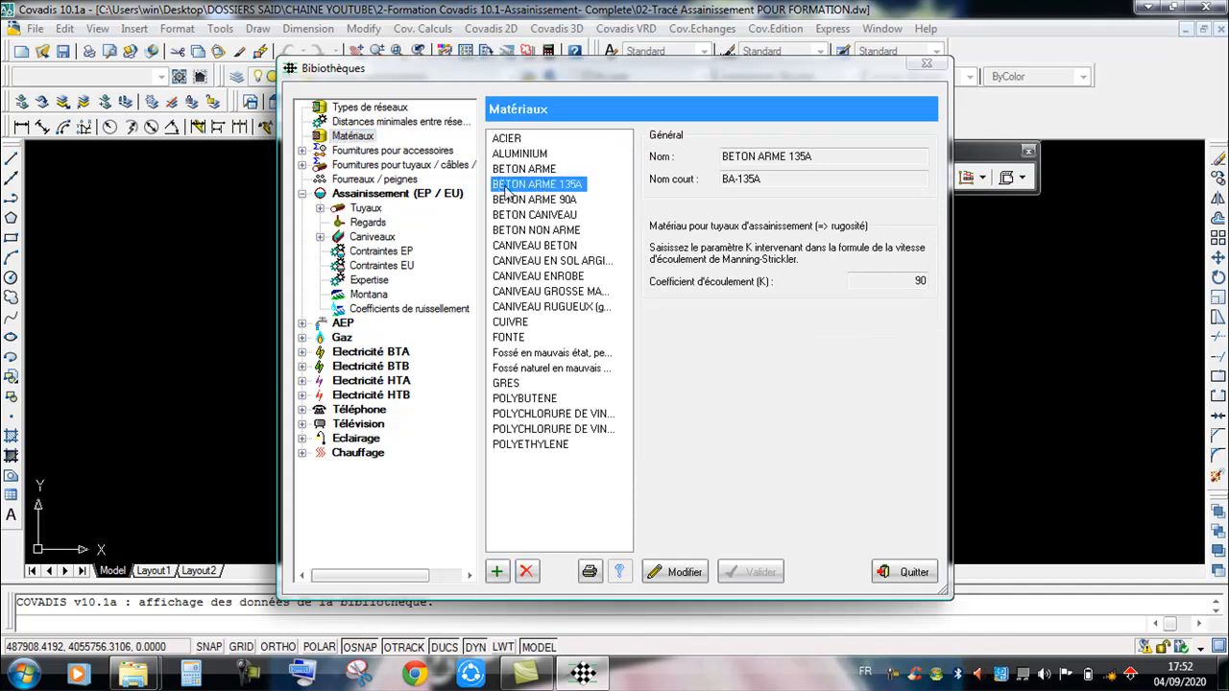
click(677, 572)
drag(860, 282, 950, 286)
text(7)
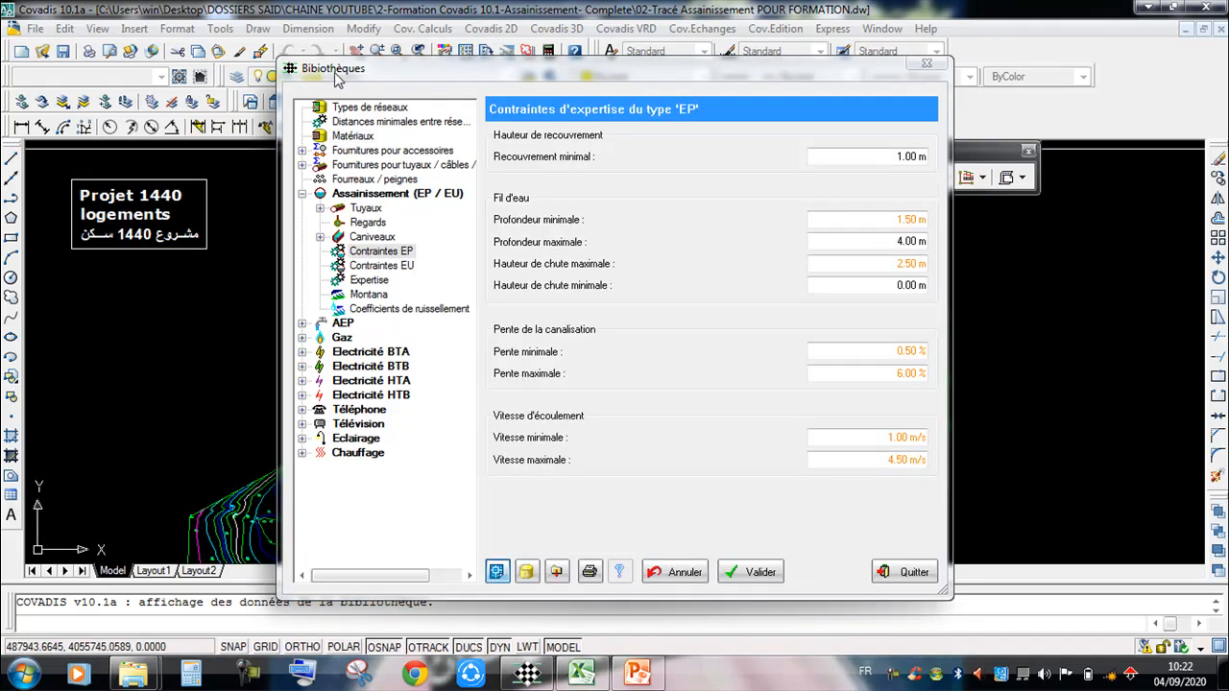
click(757, 573)
click(924, 579)
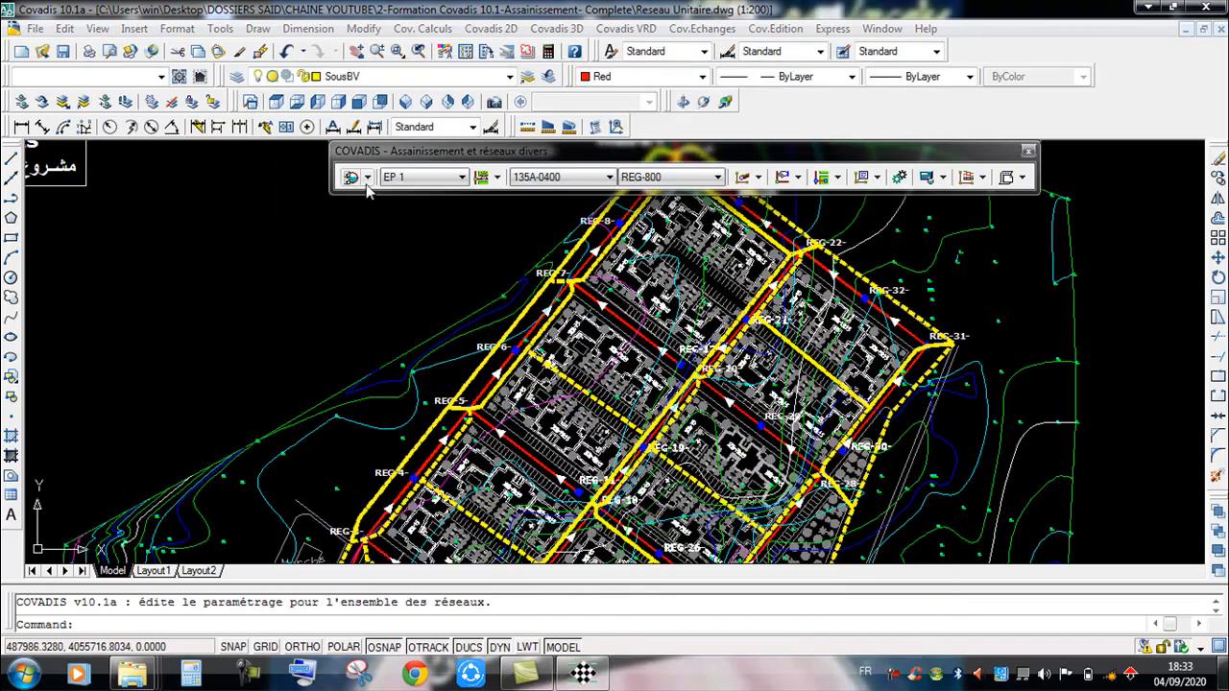
Step: Open the general network parameters and select TN_Initial among the terrain model face layers
click(366, 181)
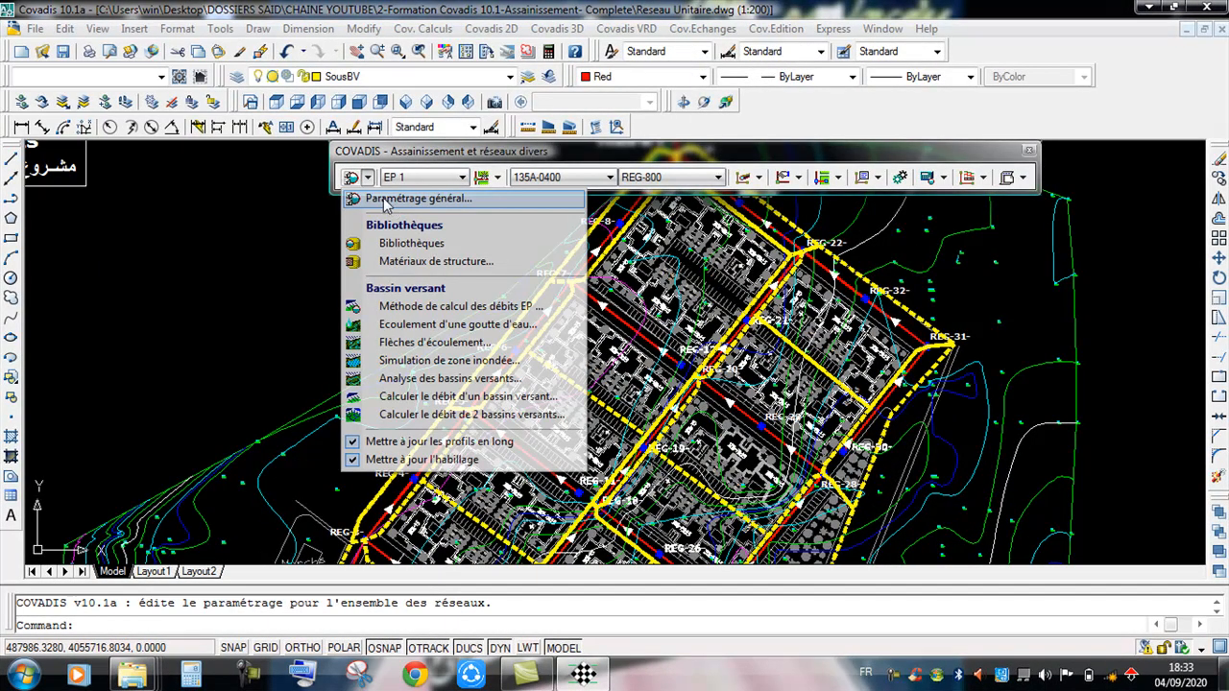
click(413, 199)
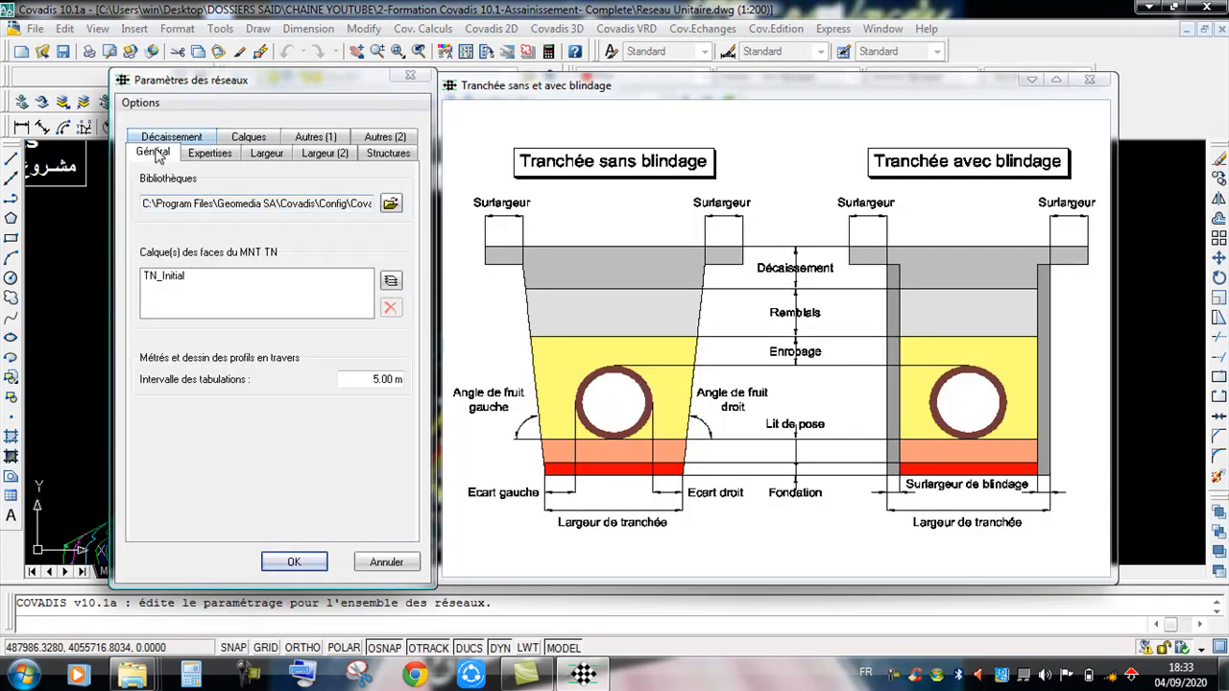
click(156, 279)
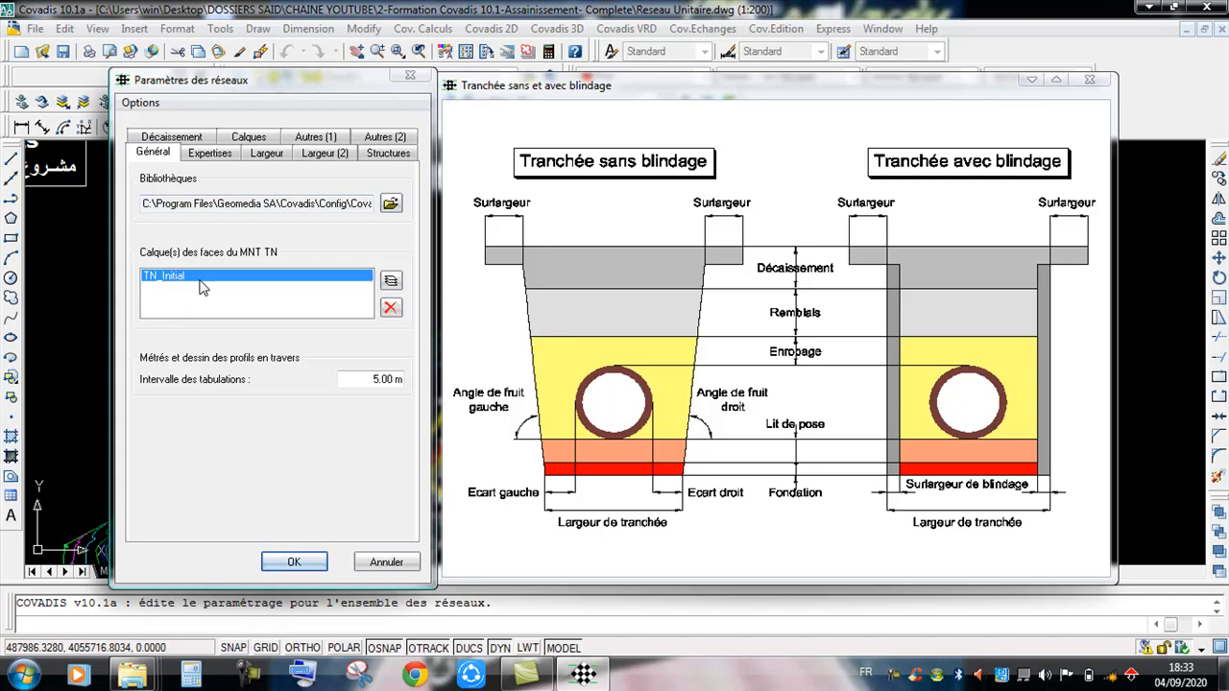
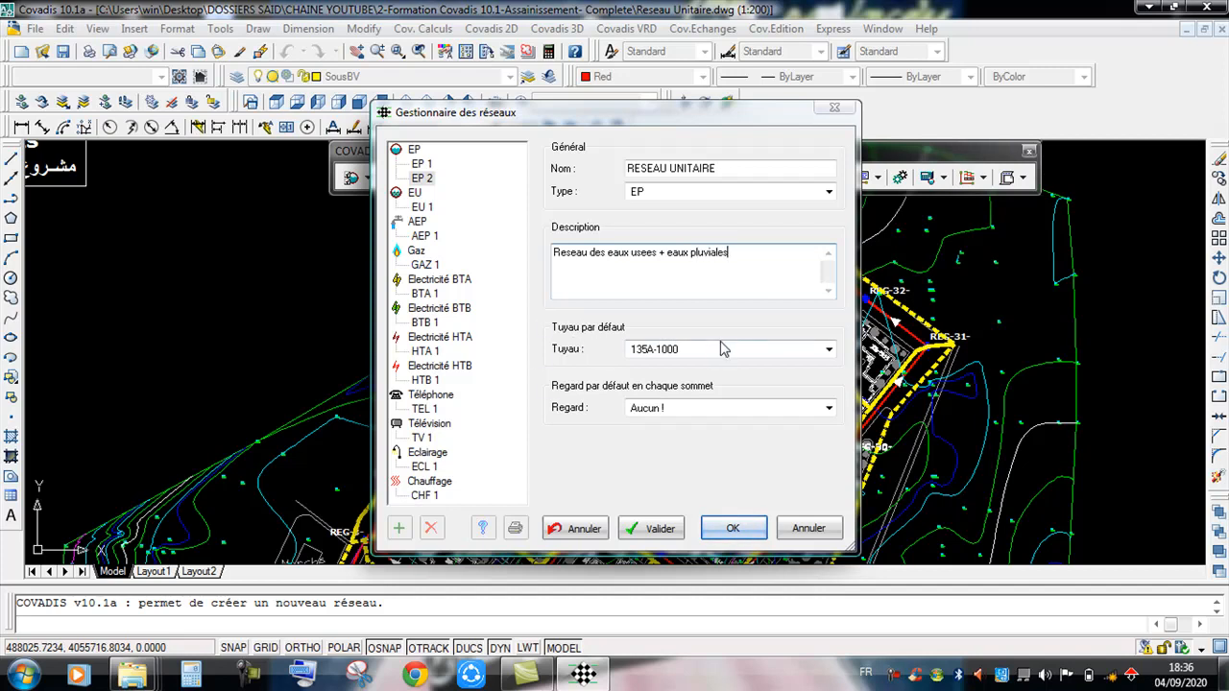
Step: Set the RESEAU UNITAIRE network's default pipe to 135A-0300 and its default manhole to REG-800, and validate the new network
click(715, 363)
scroll(687, 75, up, 2)
scroll(681, 73, up, 3)
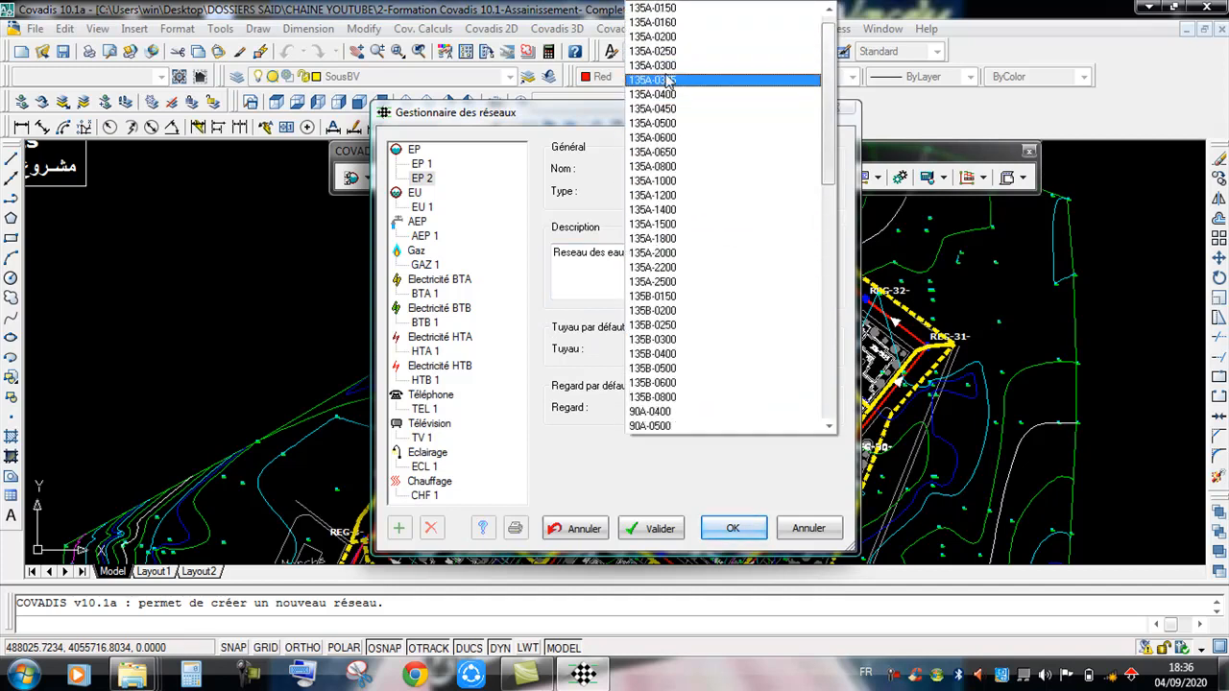
click(667, 65)
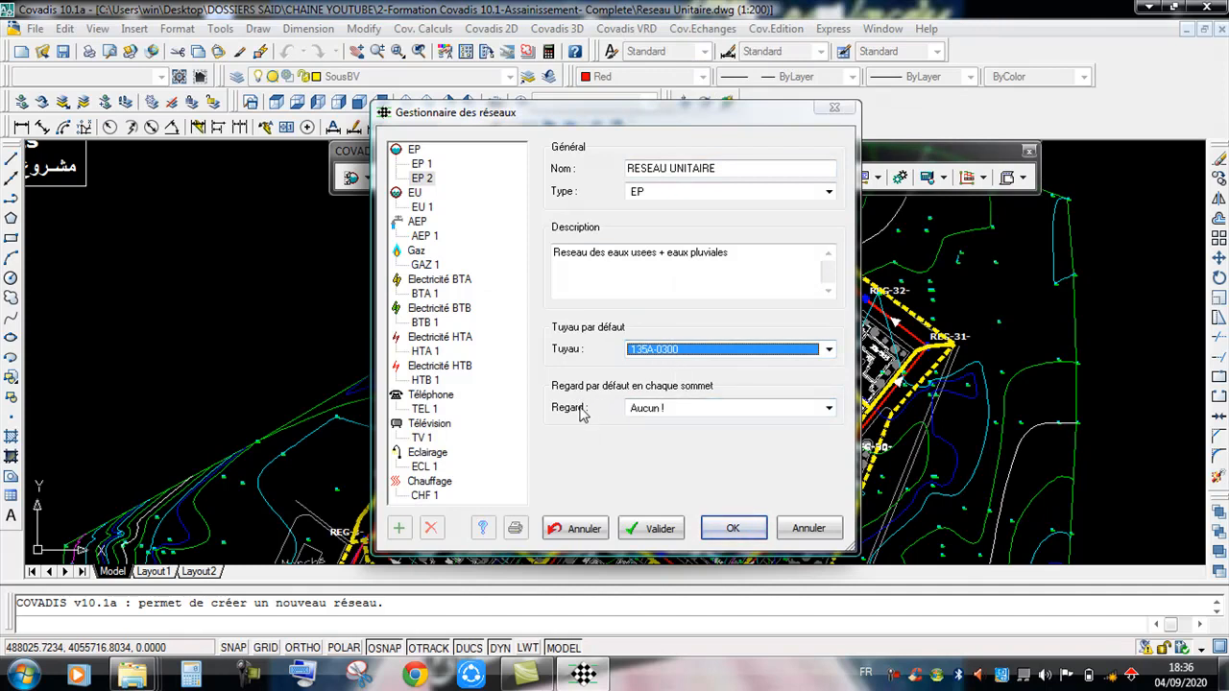
click(708, 408)
click(666, 467)
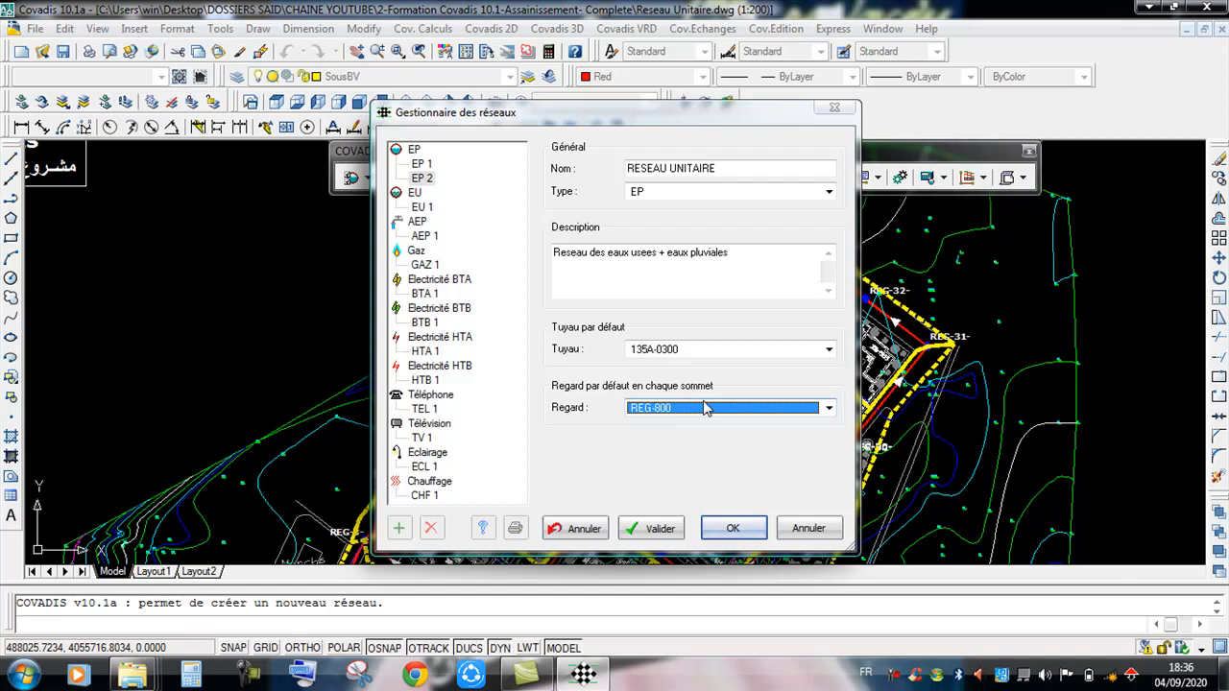
click(660, 530)
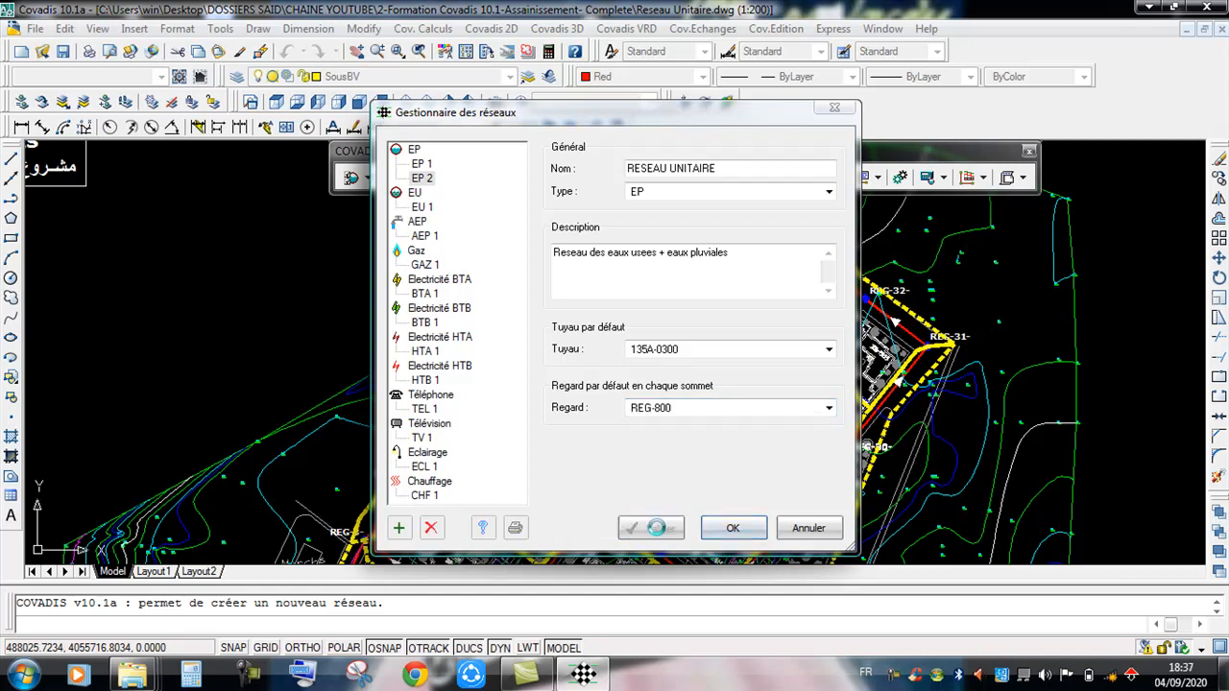
click(732, 531)
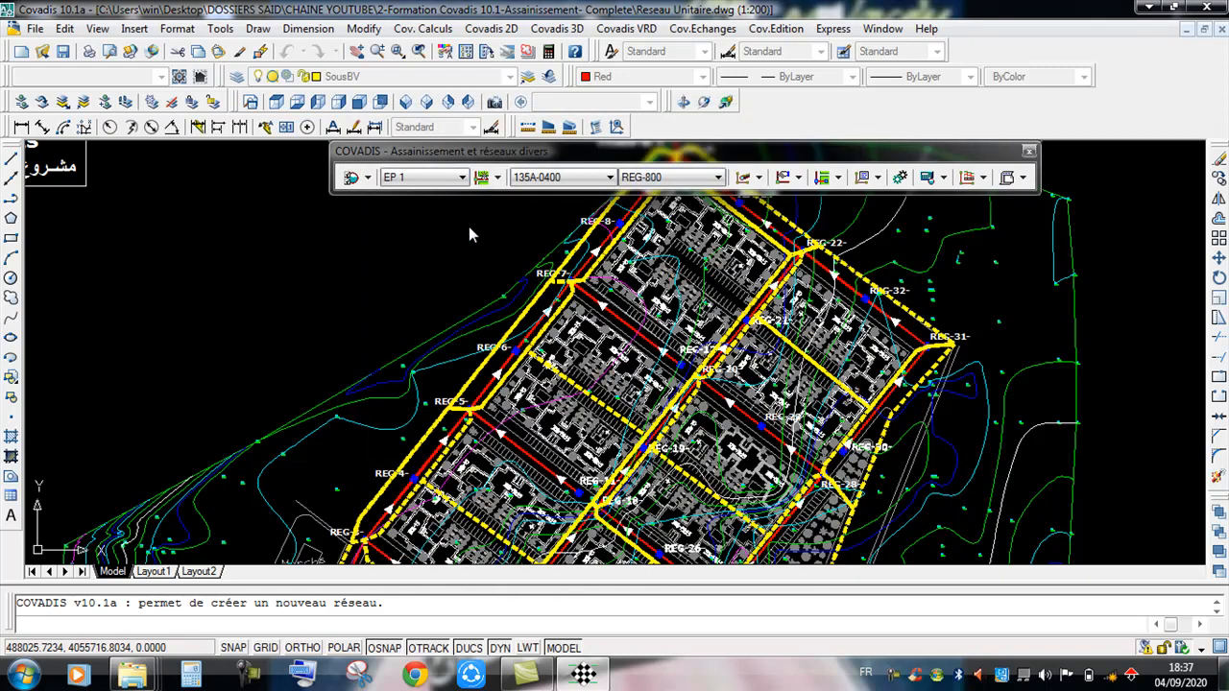
Step: Isolate the Reseau Assainissement layer by picking the sewer polyline between REG-3 and REG-10
drag(469, 241, 563, 204)
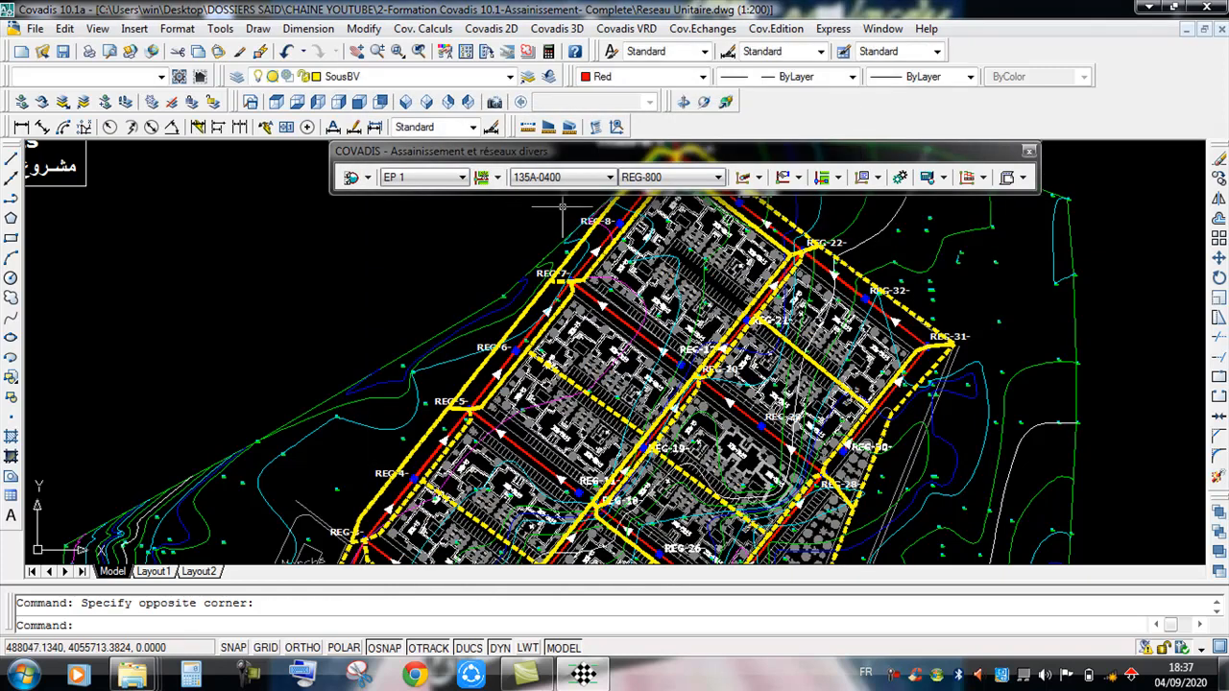
click(758, 177)
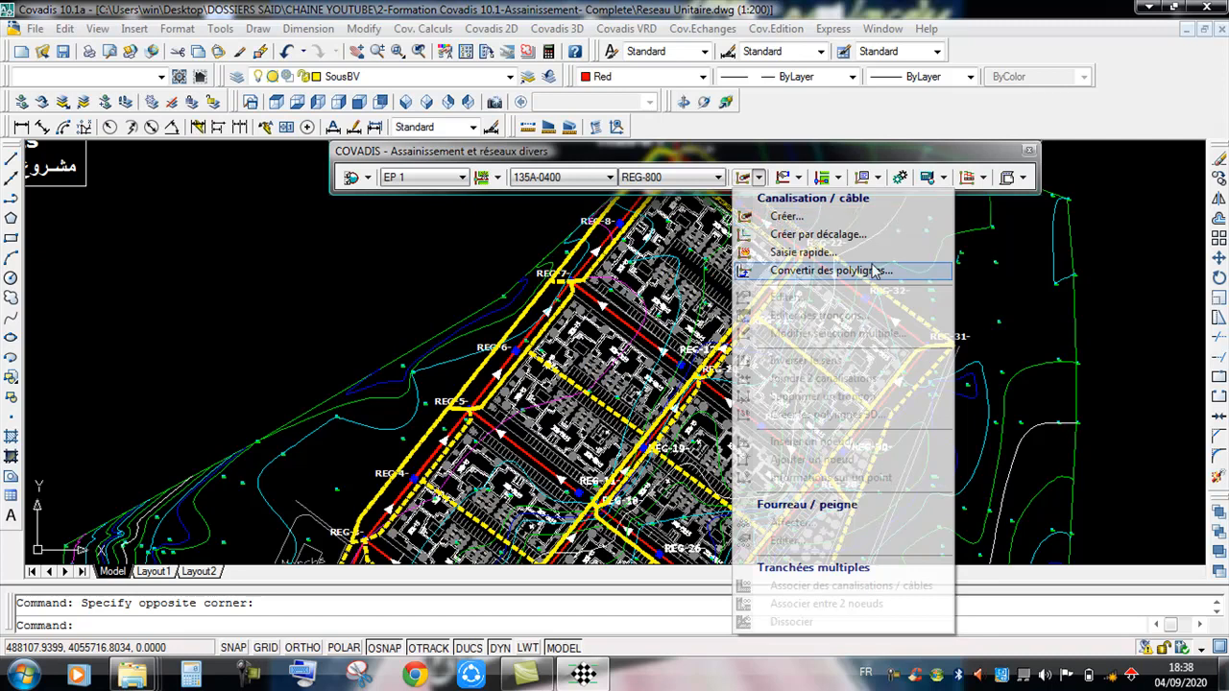
click(444, 270)
scroll(449, 262, down, 4)
scroll(523, 329, up, 6)
click(547, 331)
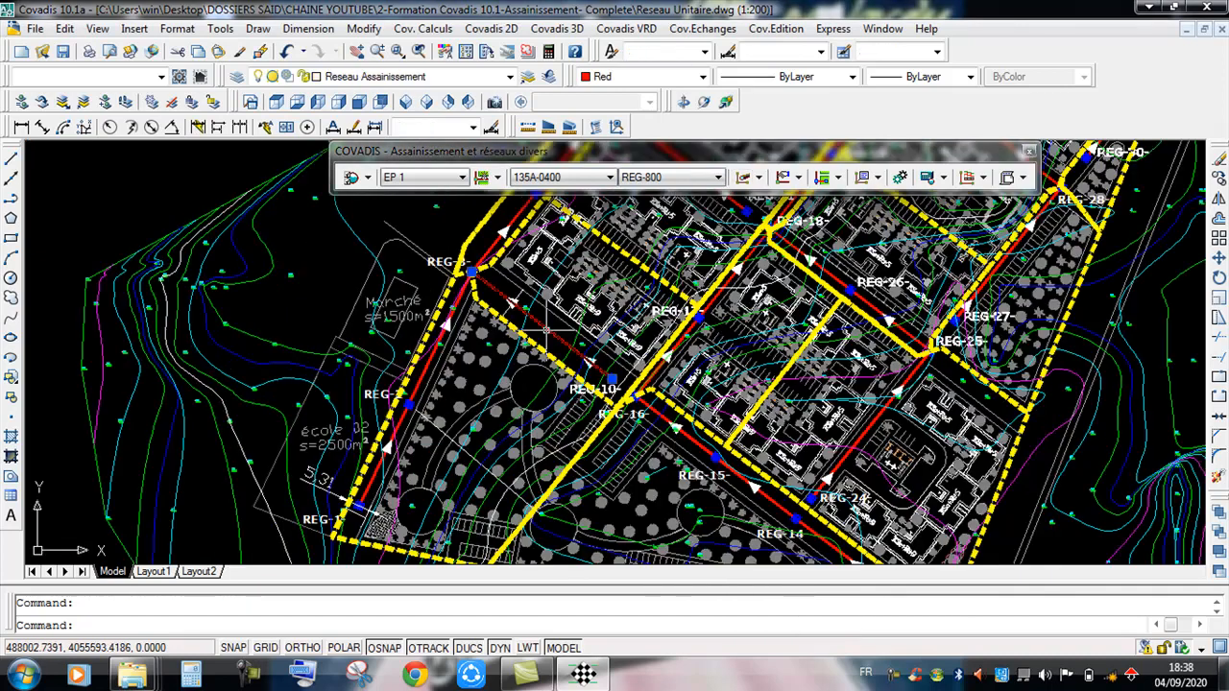
click(63, 104)
scroll(686, 304, up, 2)
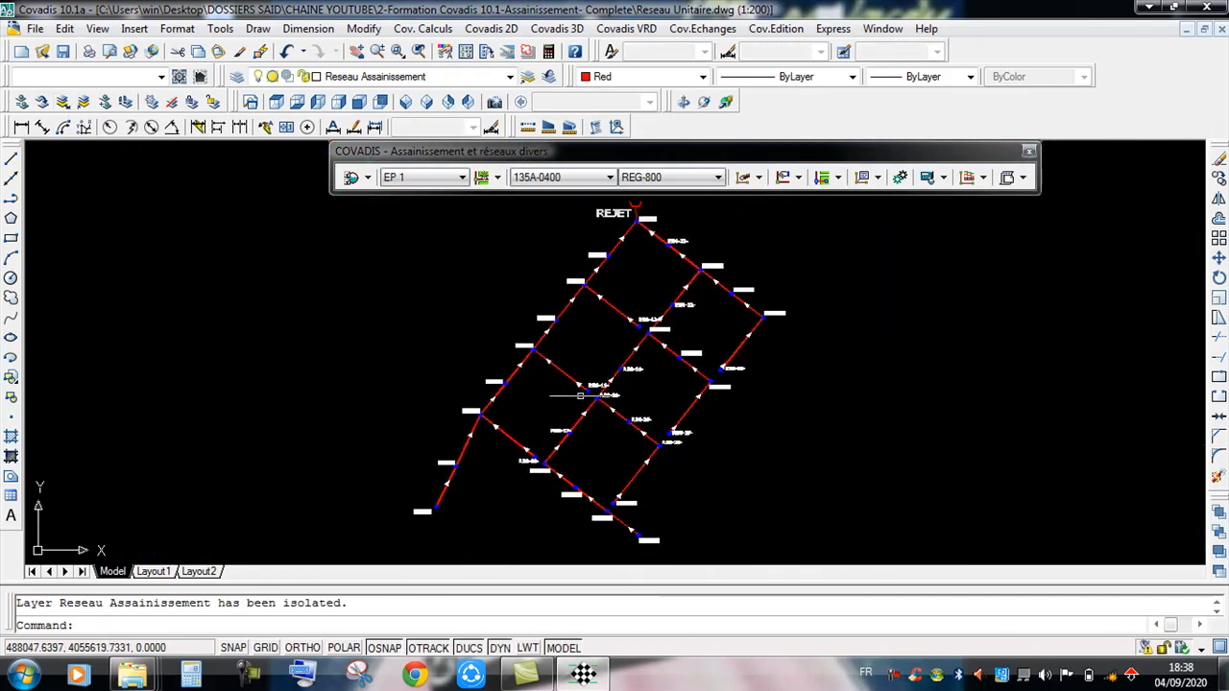
middle_drag(566, 369, 599, 350)
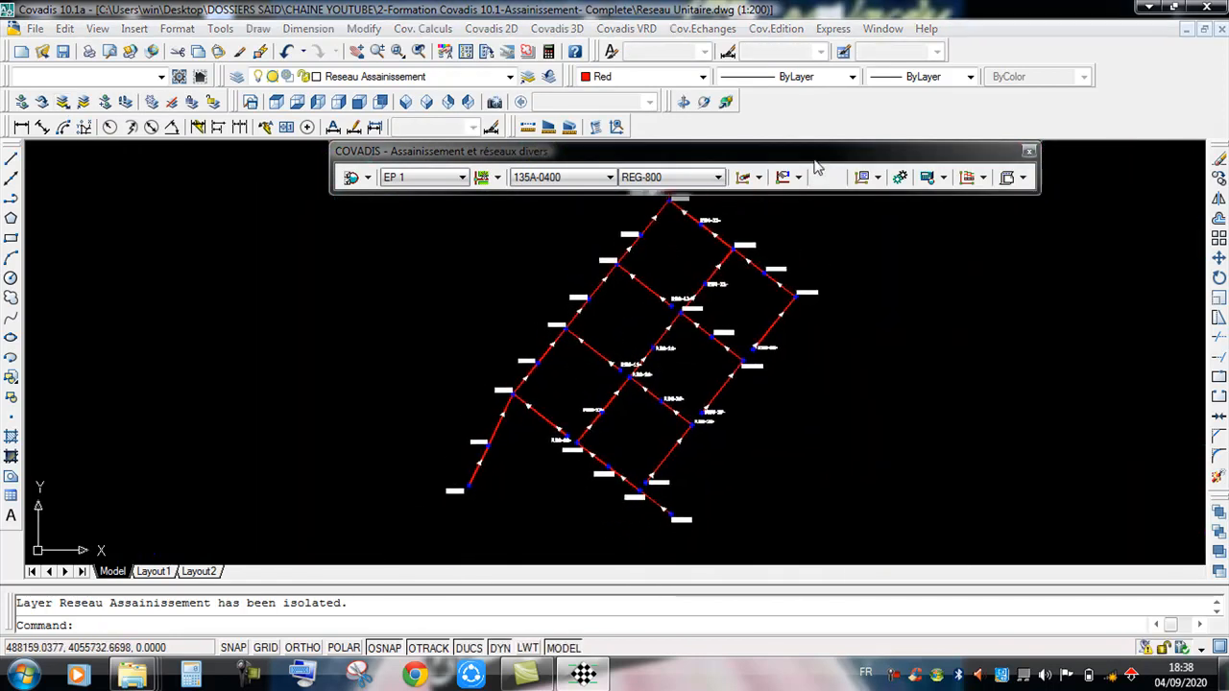
Step: Start converting polylines to pipes and select the eight red sewer polylines of the network
click(759, 177)
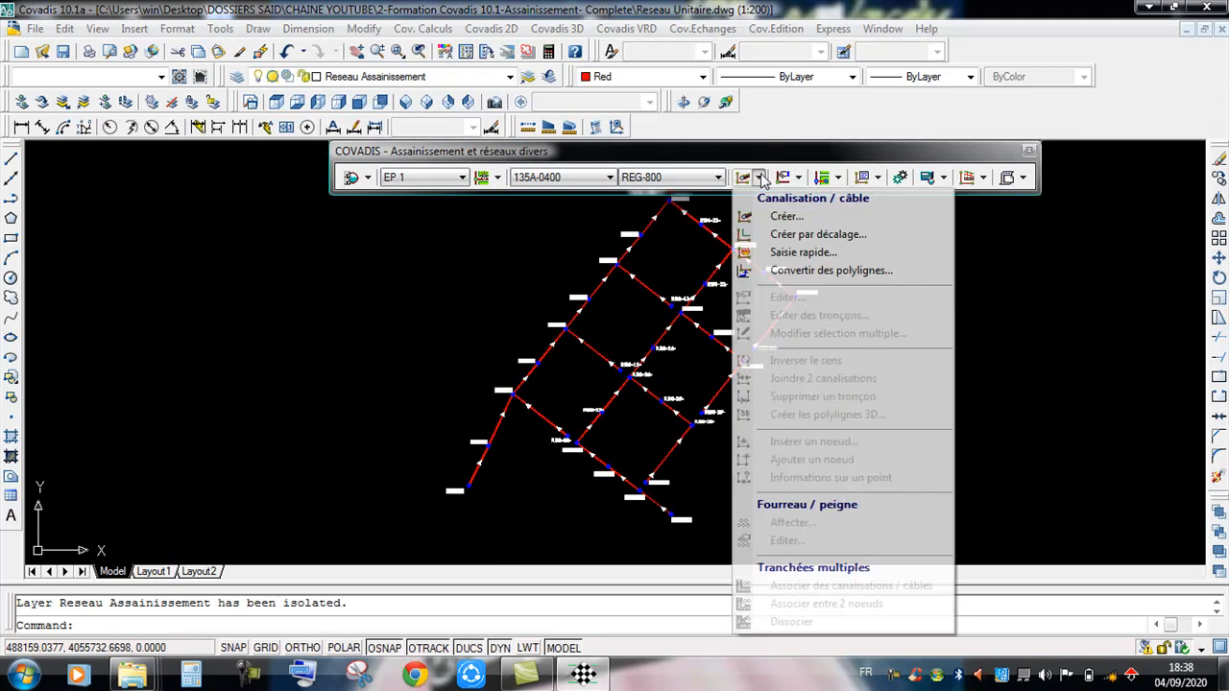
click(778, 272)
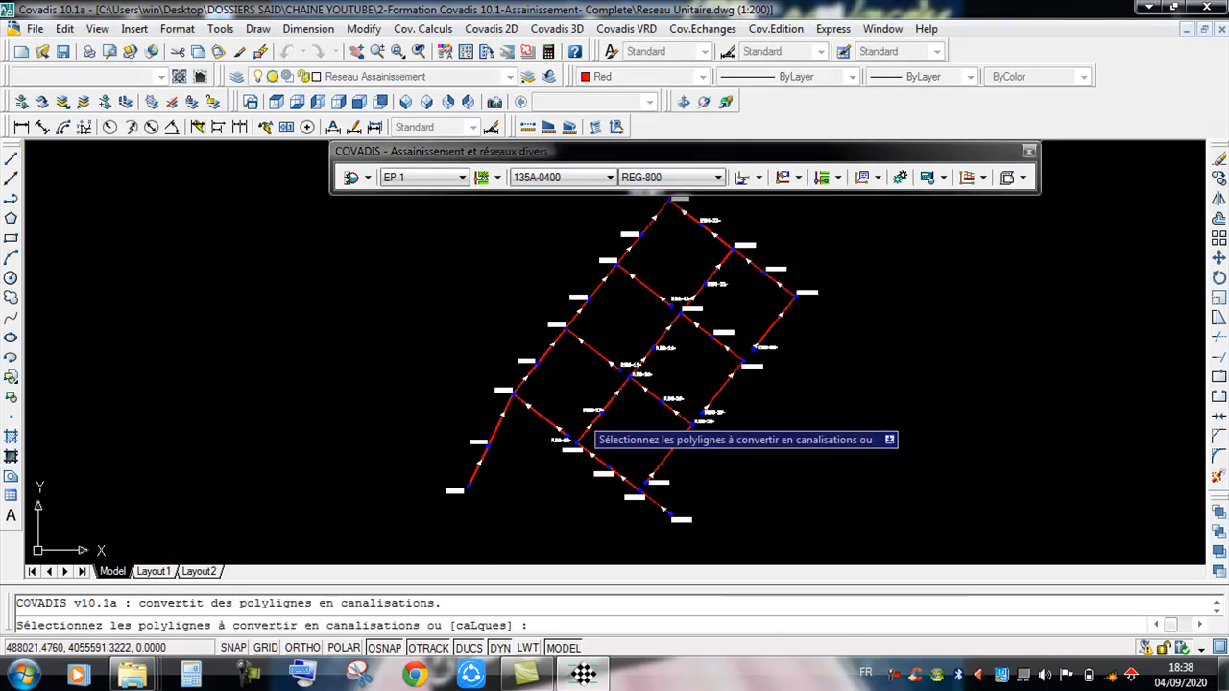
click(492, 431)
click(548, 422)
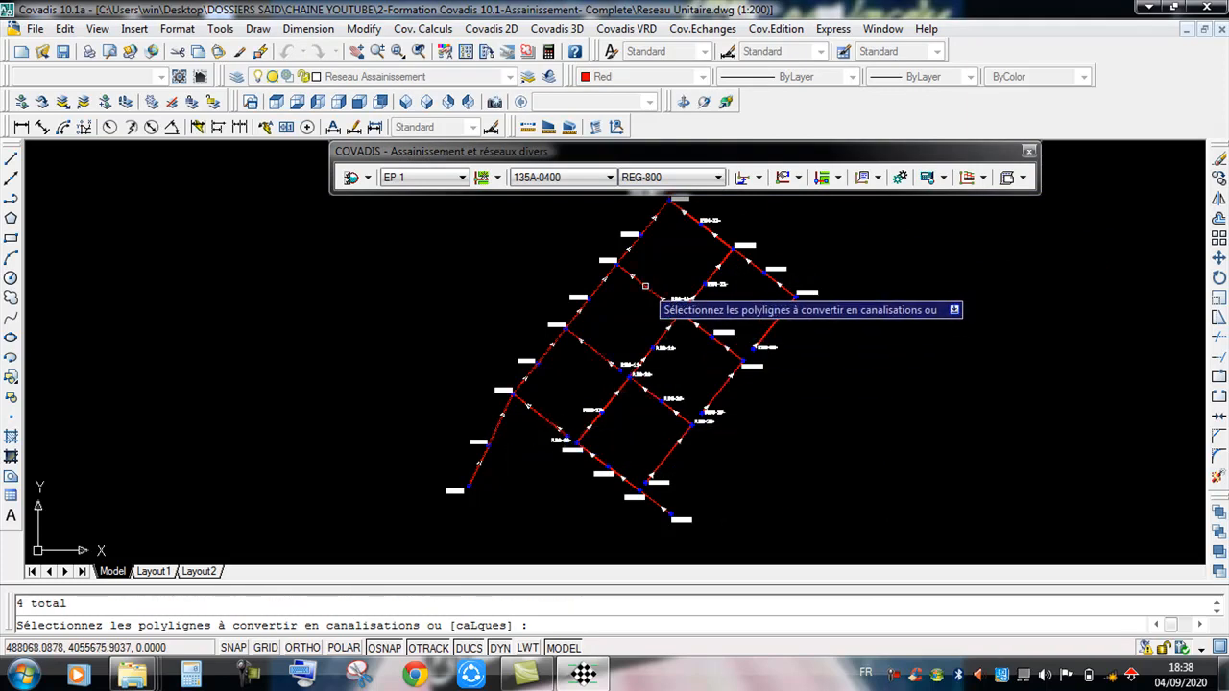
click(718, 261)
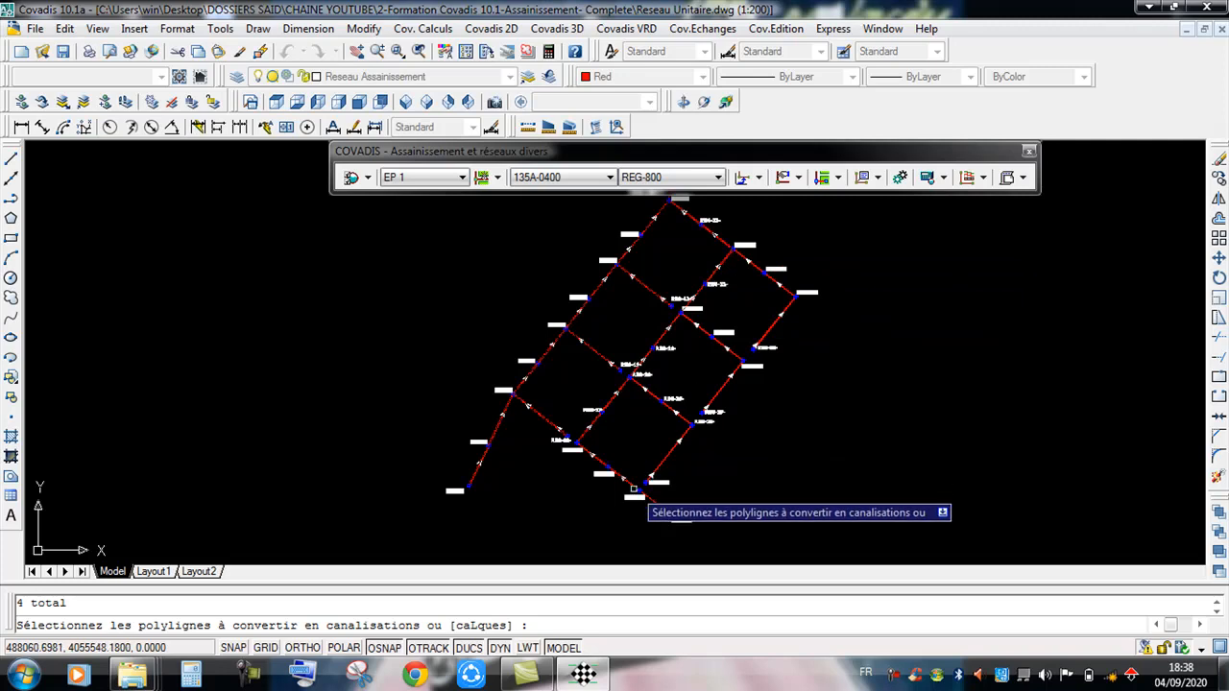
click(674, 450)
click(720, 389)
click(773, 325)
click(773, 325)
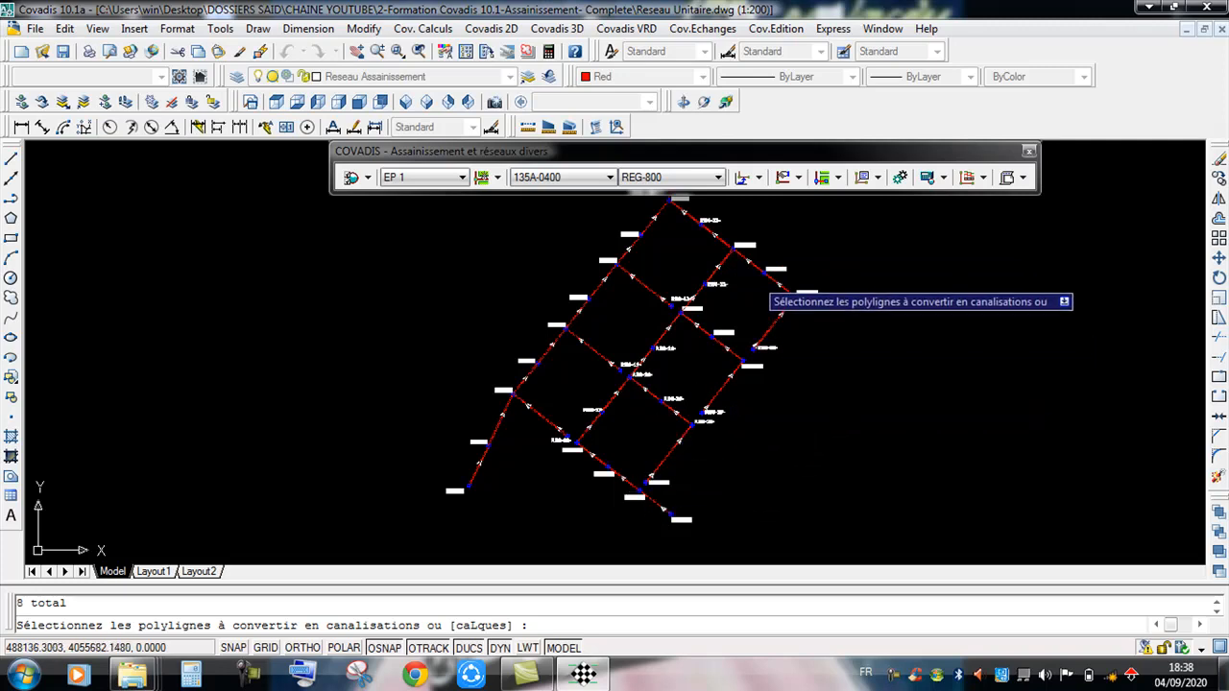
right_click(750, 287)
click(770, 297)
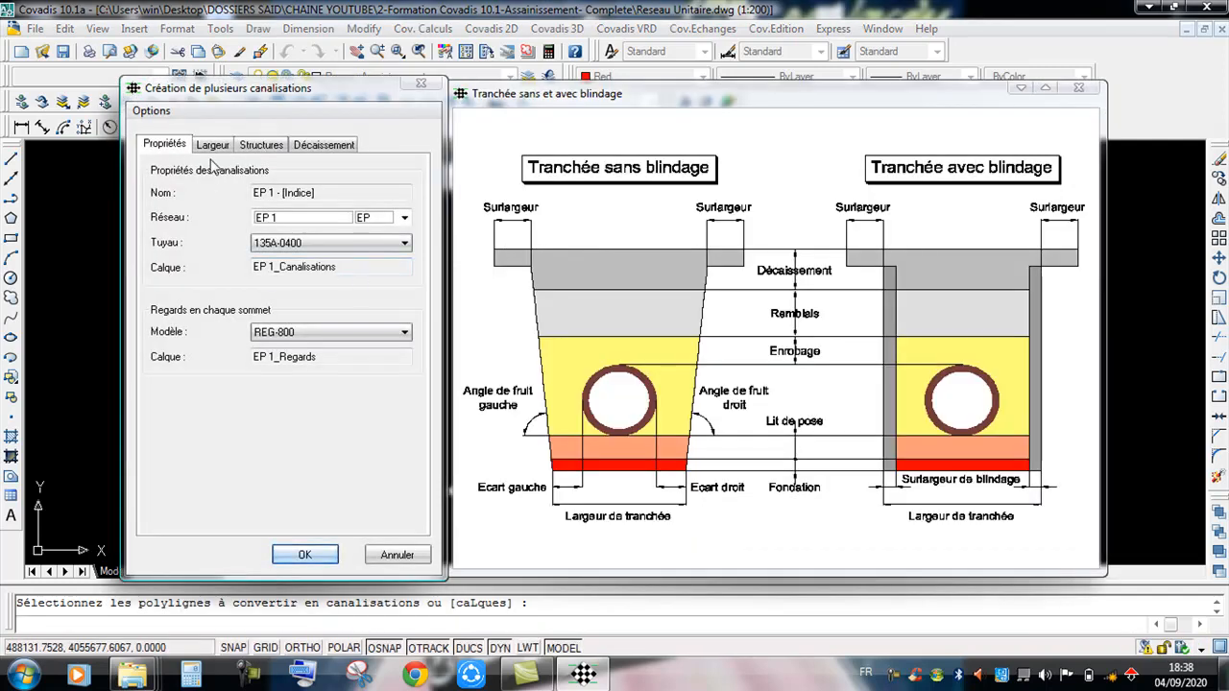
Step: Check the trench width settings and convert the selected polylines into EP 1 pipes with tube 135A-0400 and manhole REG-800
click(213, 146)
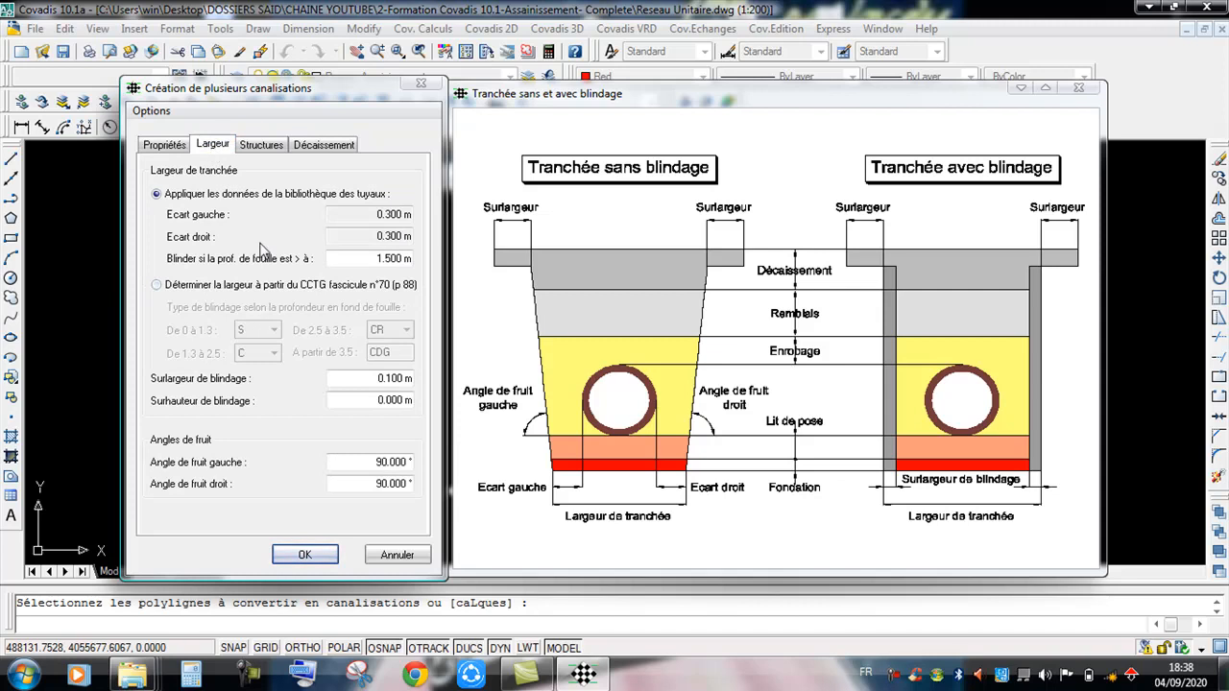
click(154, 145)
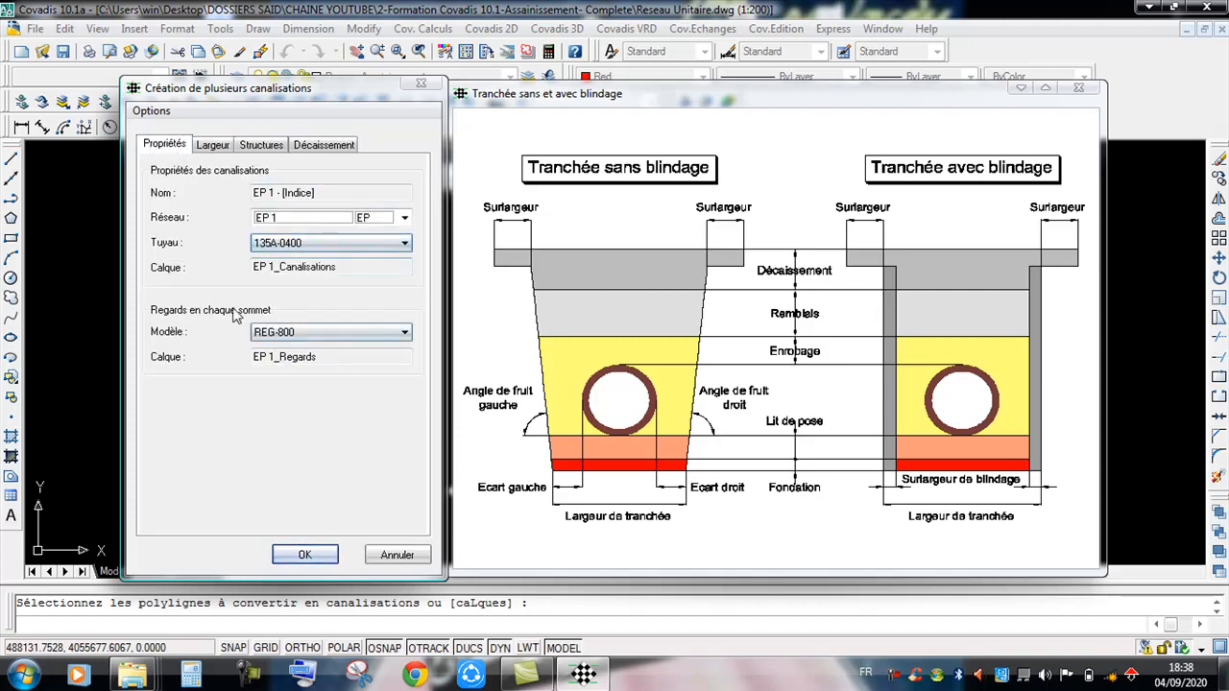
click(211, 147)
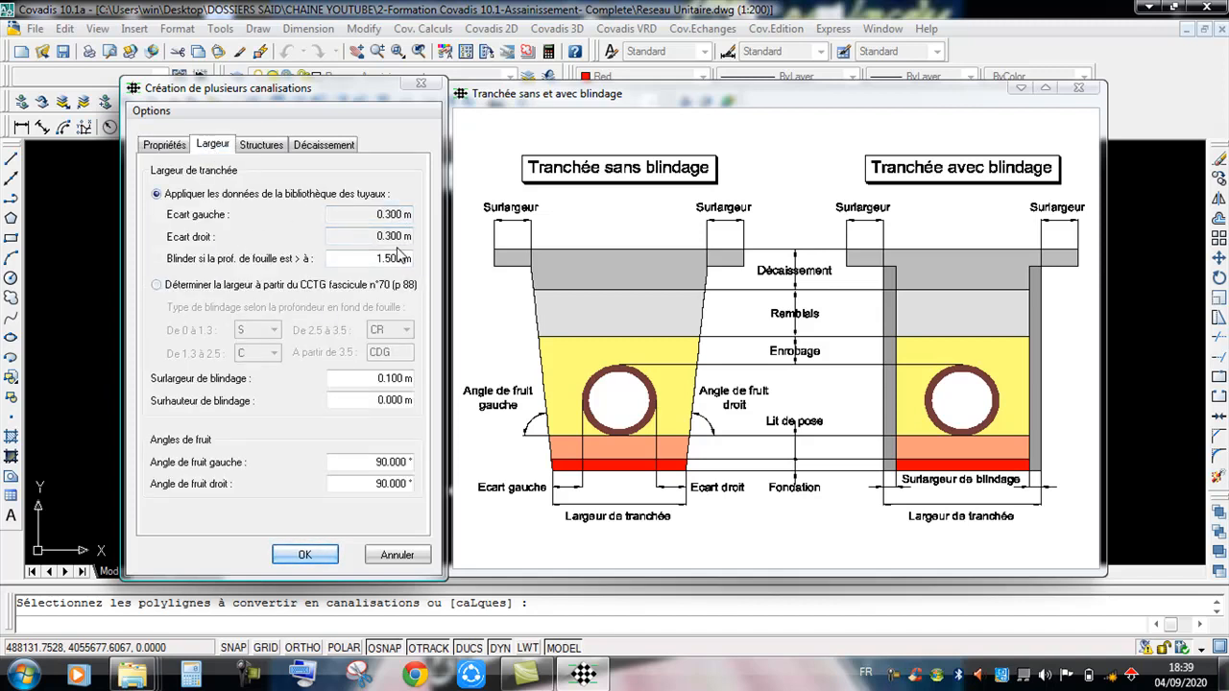
click(305, 556)
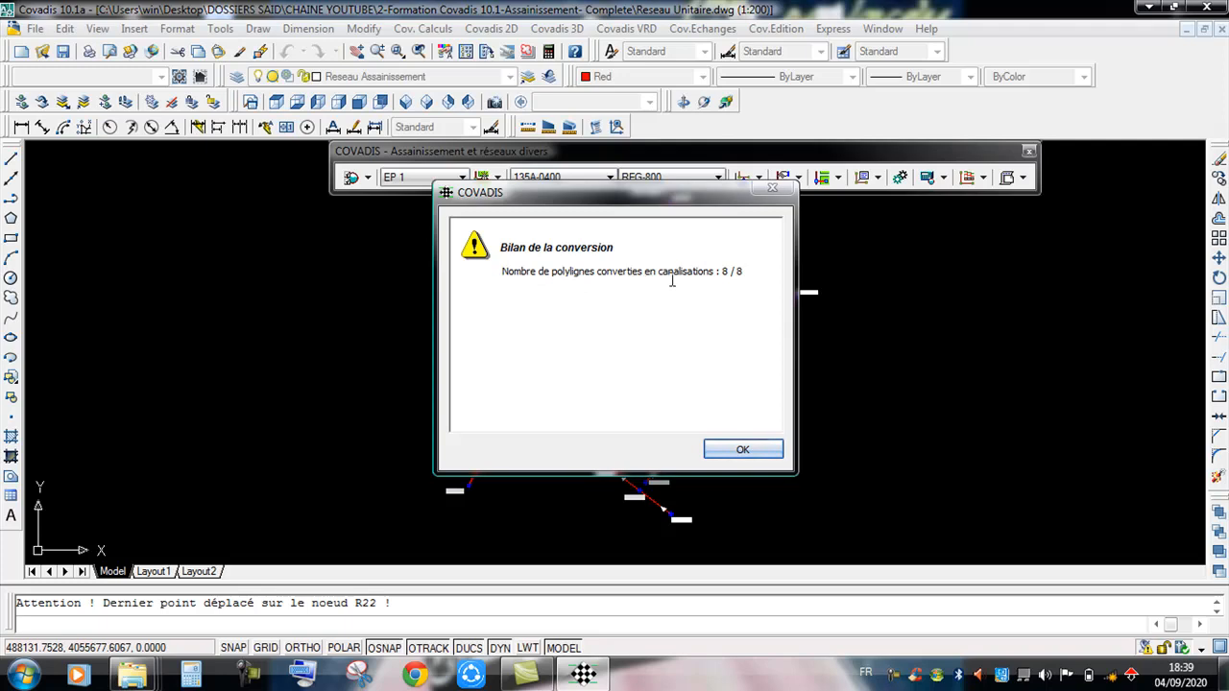
click(741, 449)
Step: Label the manholes and pipes of network EP 1 with the Habillage command
click(877, 179)
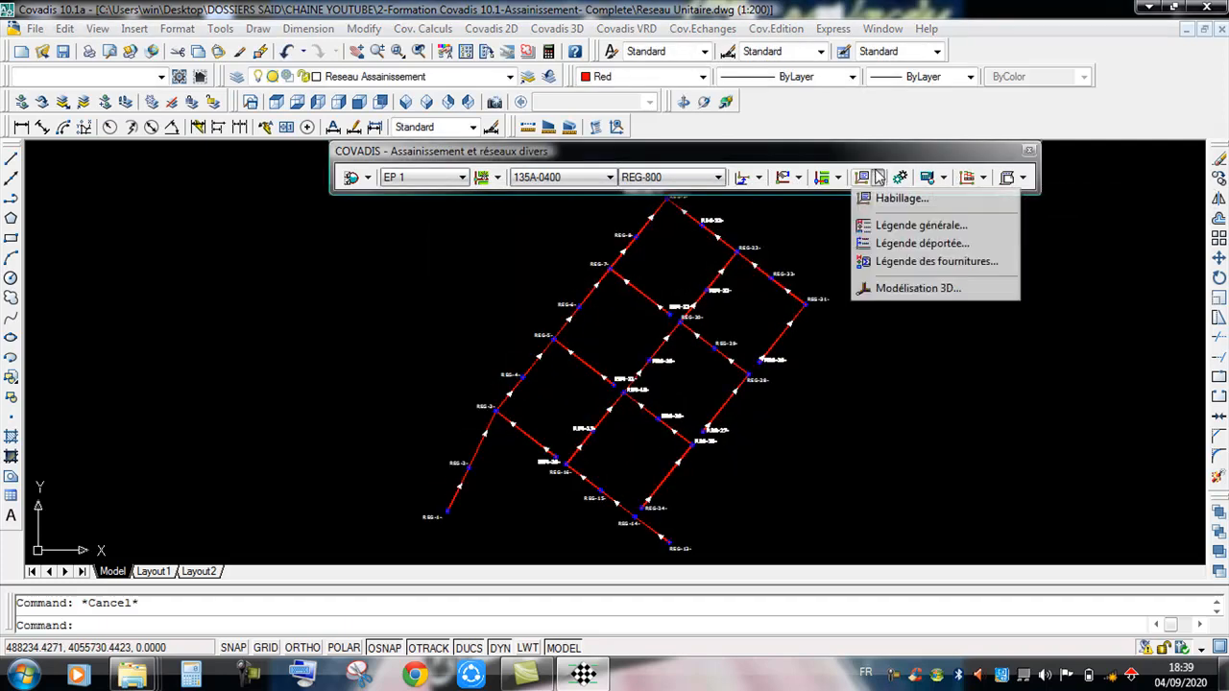
click(896, 201)
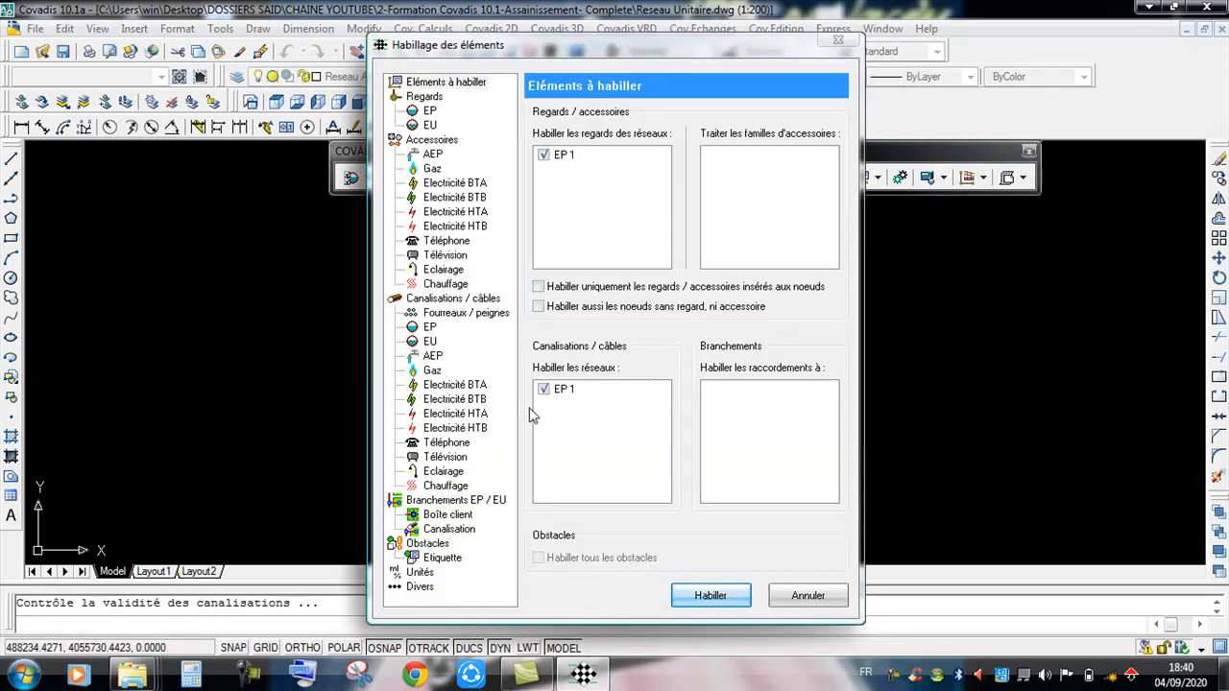
click(712, 596)
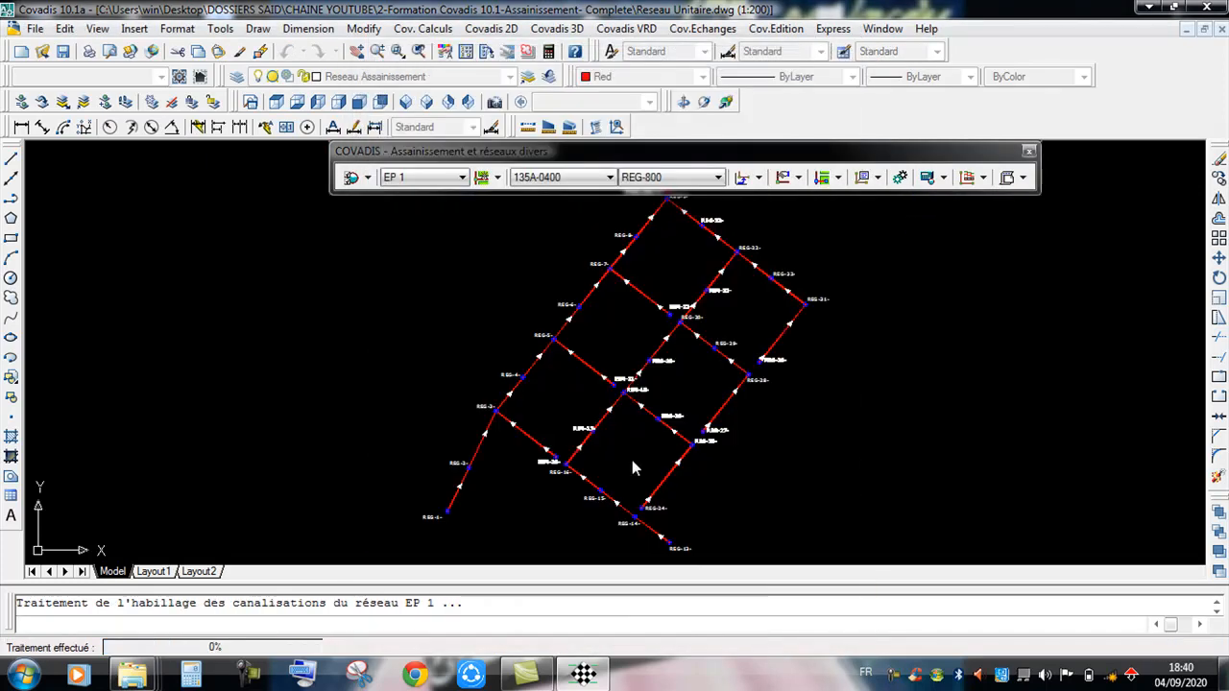
Step: Examine the new manhole and pipe labels along the network, including those around REG-3, REG-4 and R6
scroll(632, 460, up, 5)
scroll(648, 334, up, 5)
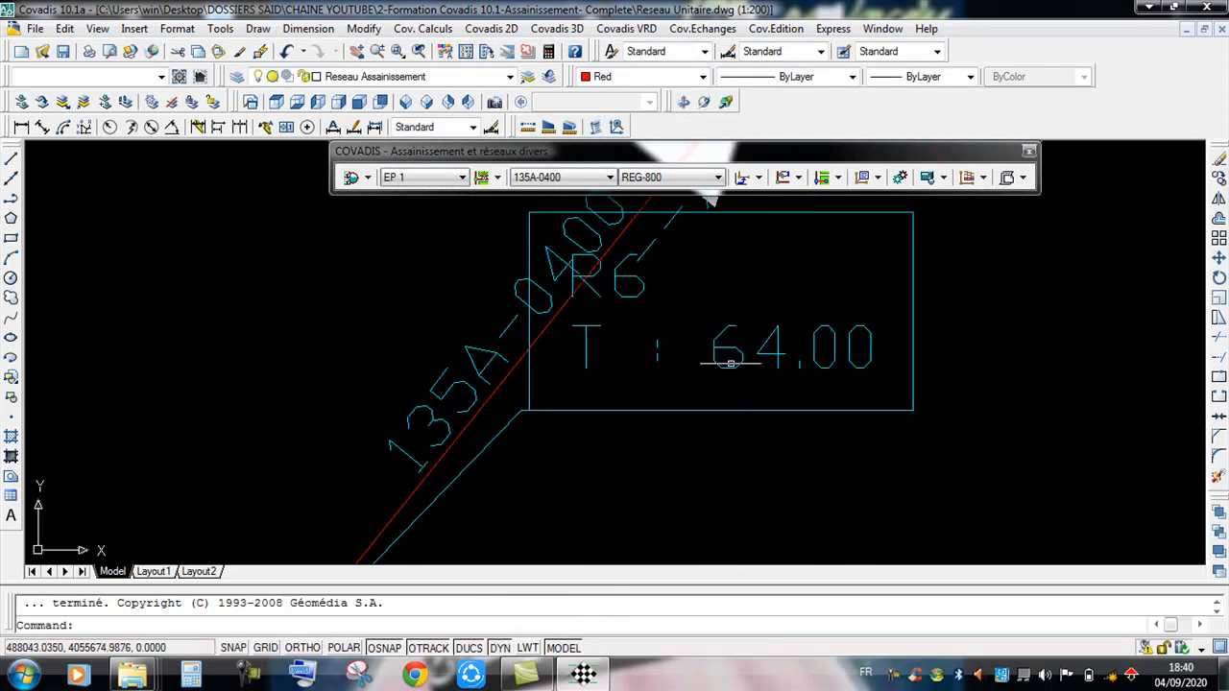
scroll(732, 365, down, 8)
scroll(544, 422, up, 6)
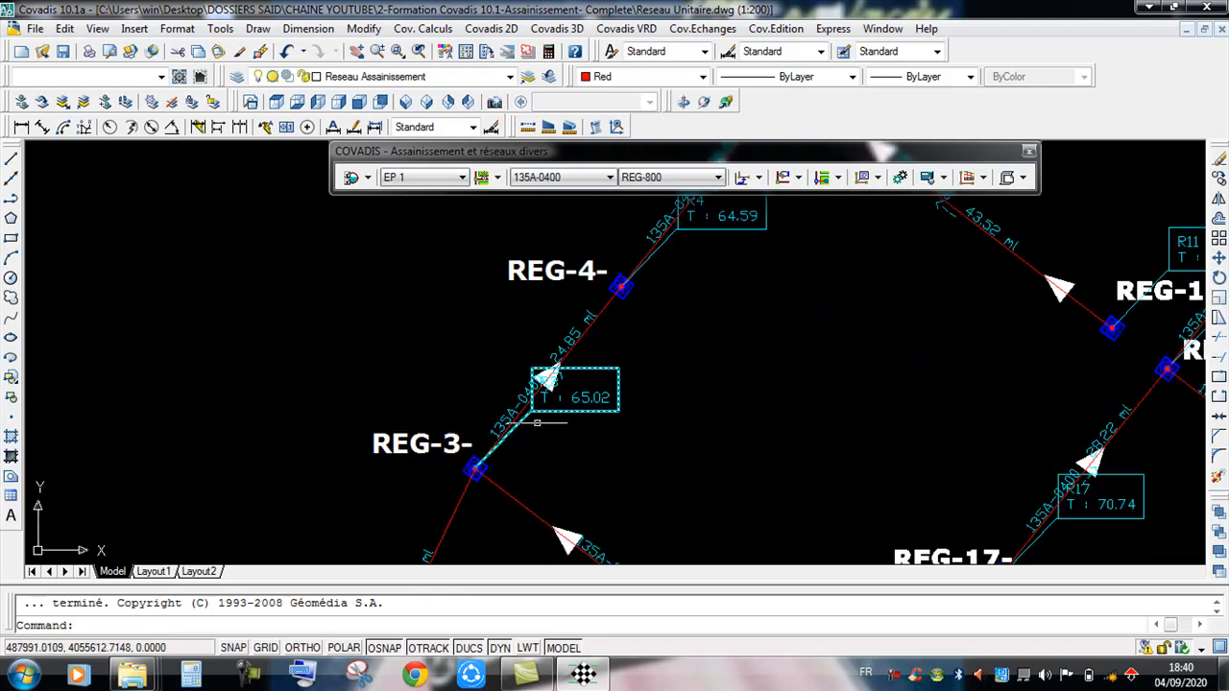
scroll(561, 403, down, 8)
middle_drag(576, 438, 579, 365)
scroll(579, 341, up, 6)
scroll(579, 341, down, 3)
middle_drag(659, 335, 636, 462)
scroll(713, 302, down, 4)
scroll(867, 305, up, 1)
scroll(927, 235, down, 3)
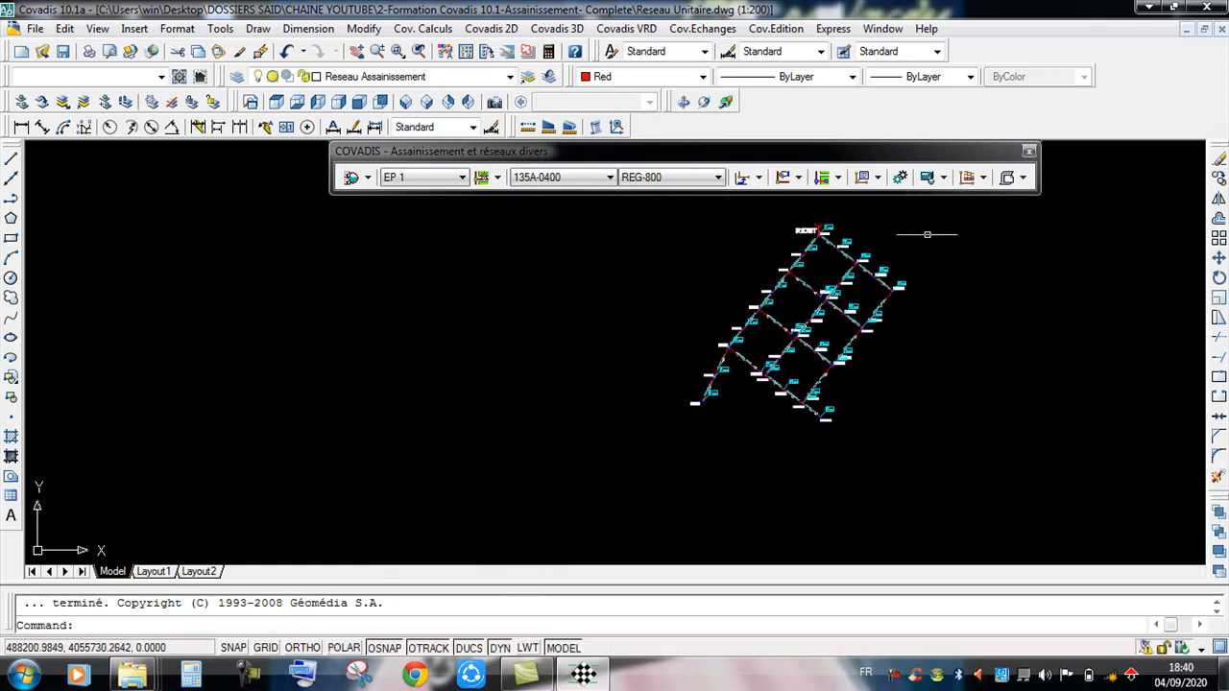
Step: Generate the longitudinal profile of the EP 1 pipe from R1 to R9 with scales of 1/1000 horizontal and 1/100 vertical
scroll(939, 216, up, 2)
click(974, 182)
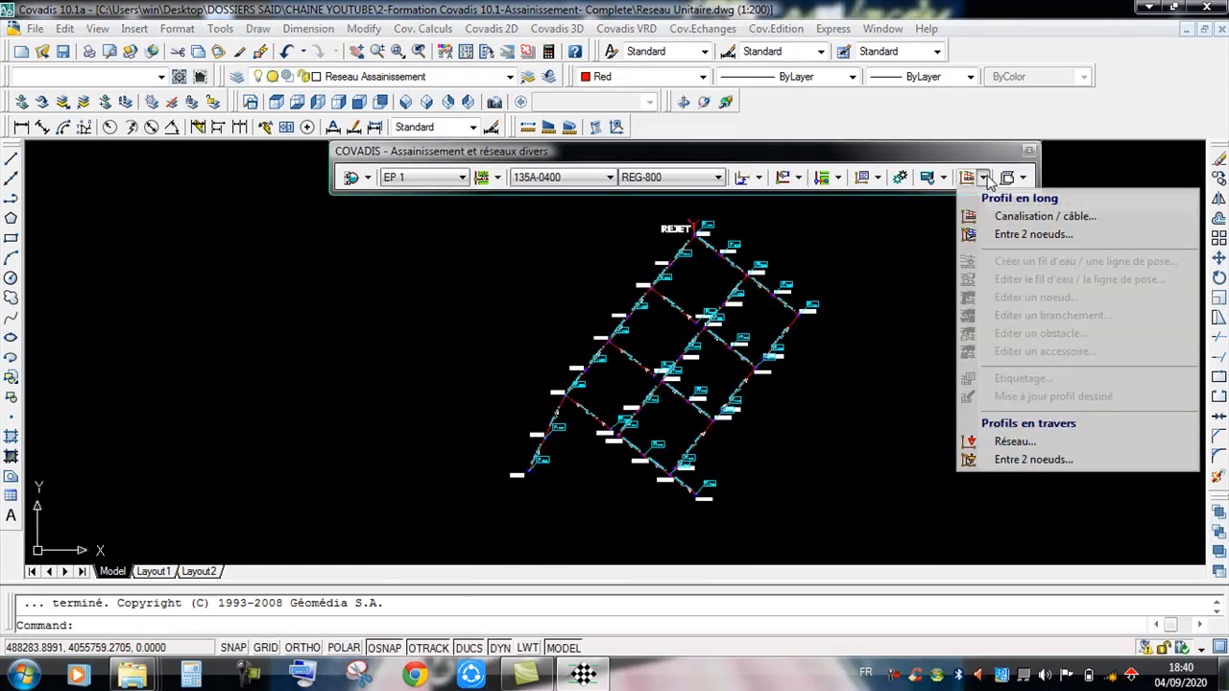
click(1035, 217)
click(595, 352)
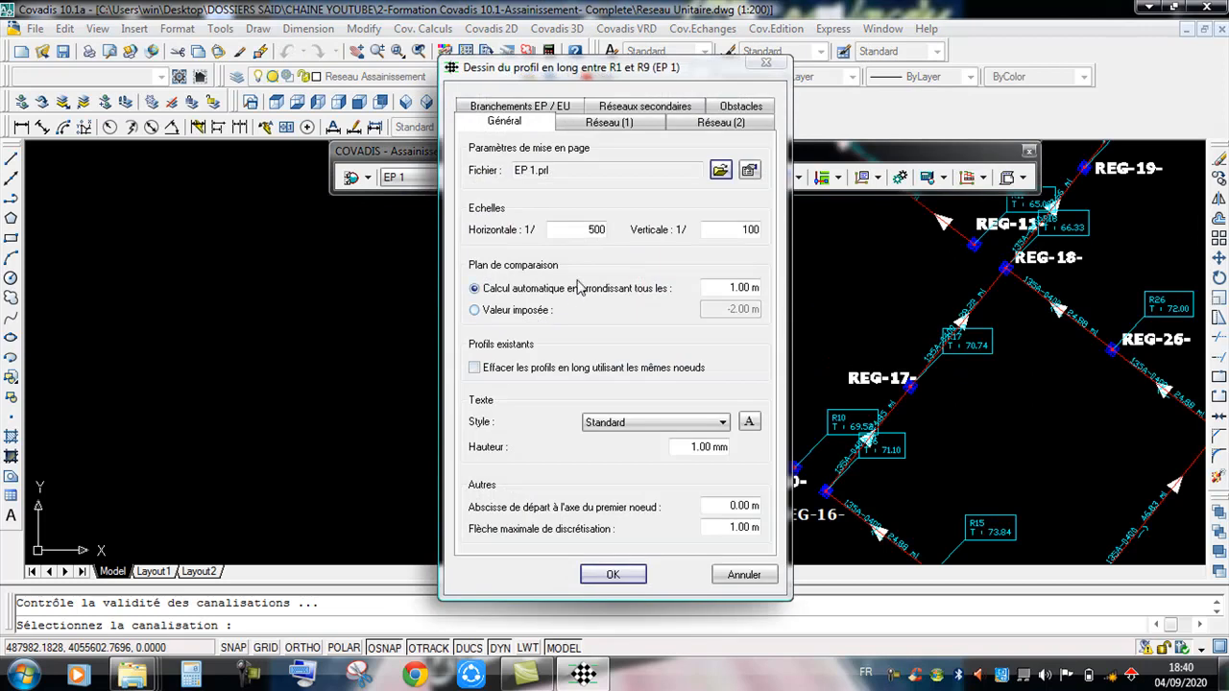
double_click(581, 234)
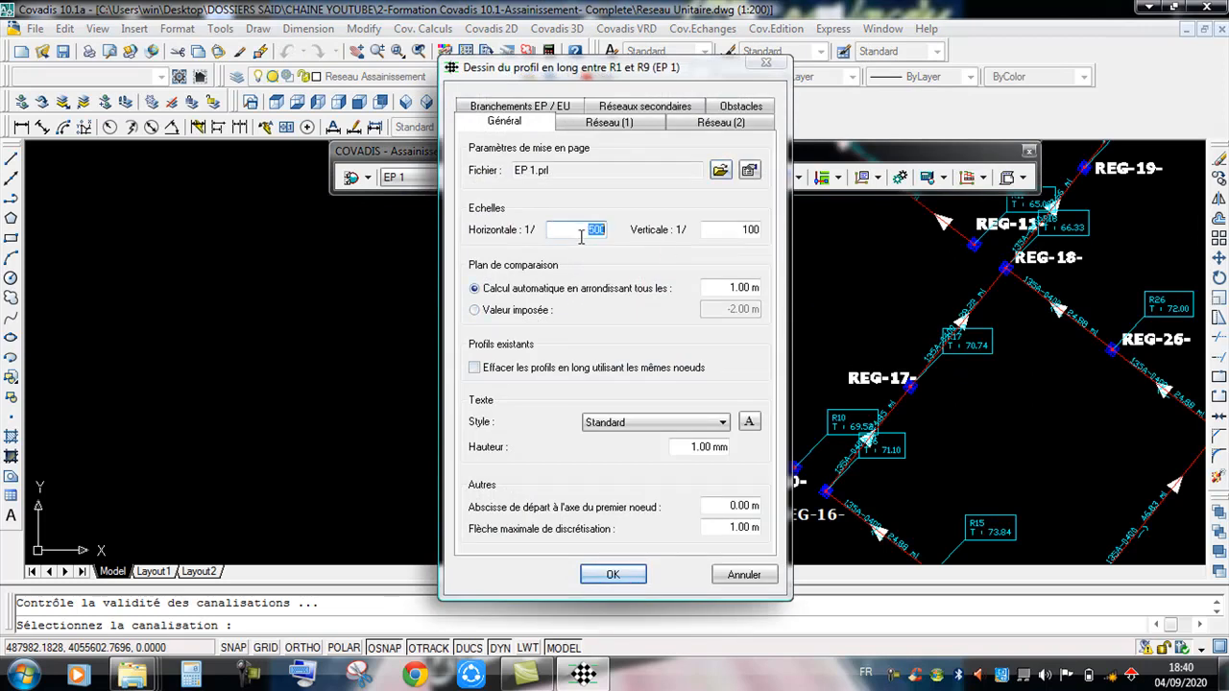
text(1000)
double_click(728, 234)
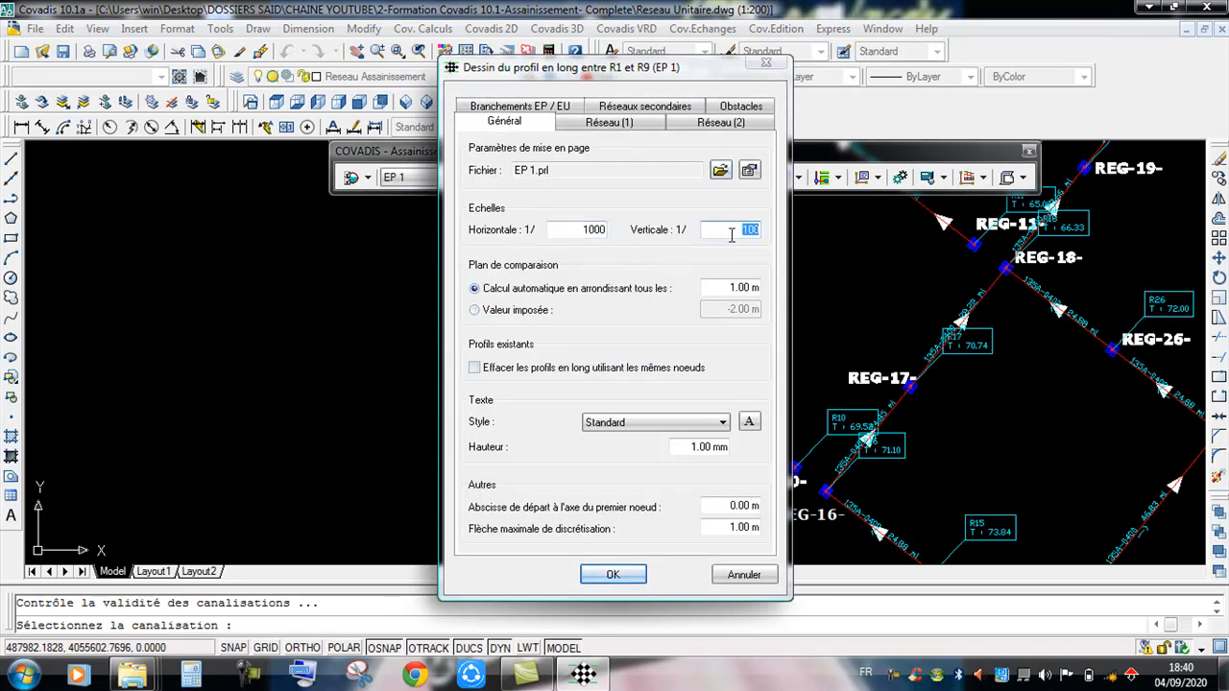
click(604, 575)
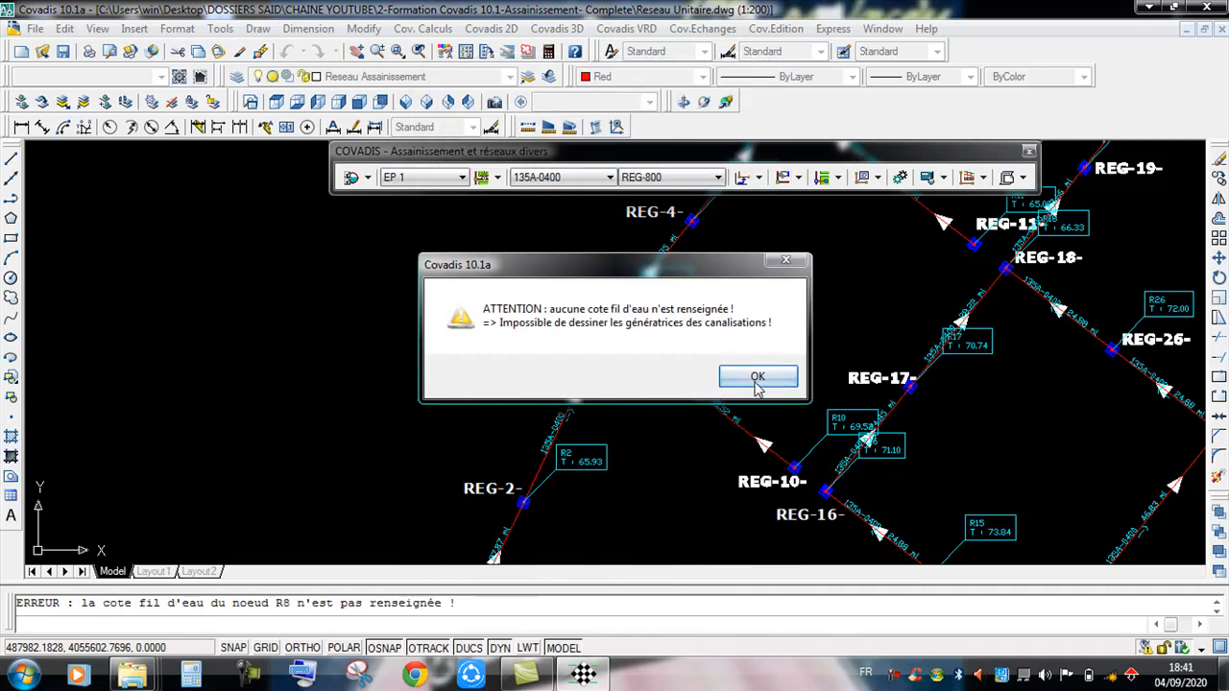
click(758, 377)
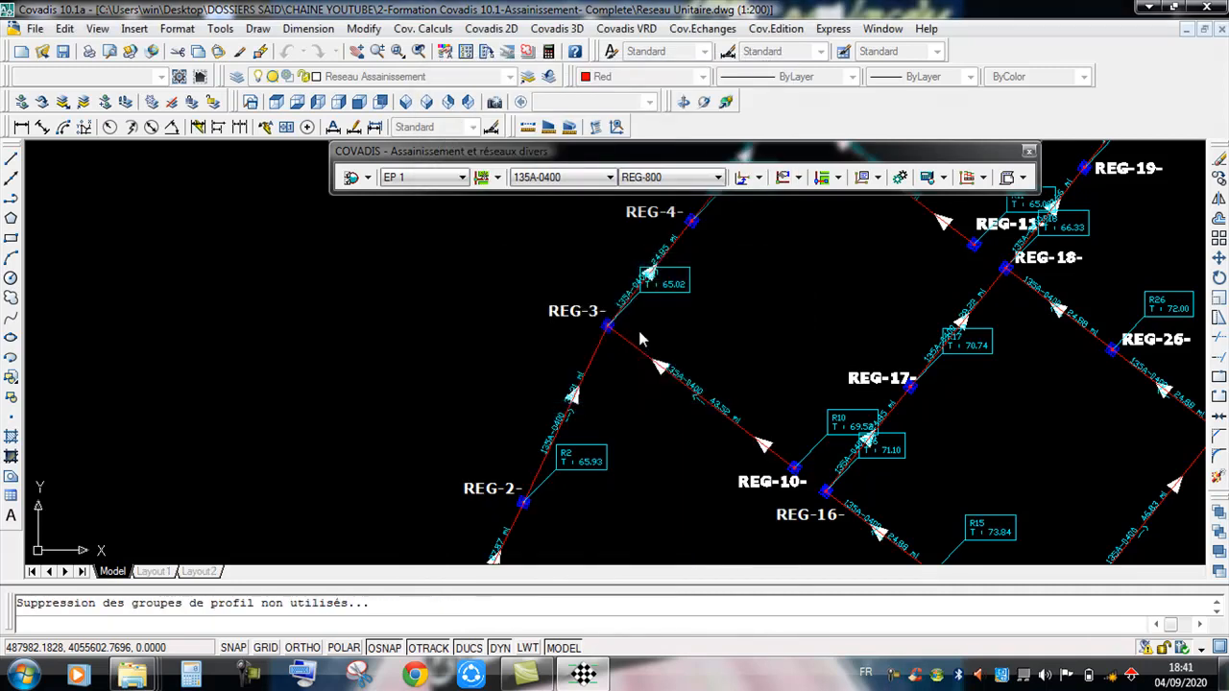
Step: Place the R1 to R9 longitudinal profile drawing in the empty space beside the network plan
scroll(823, 297, up, 3)
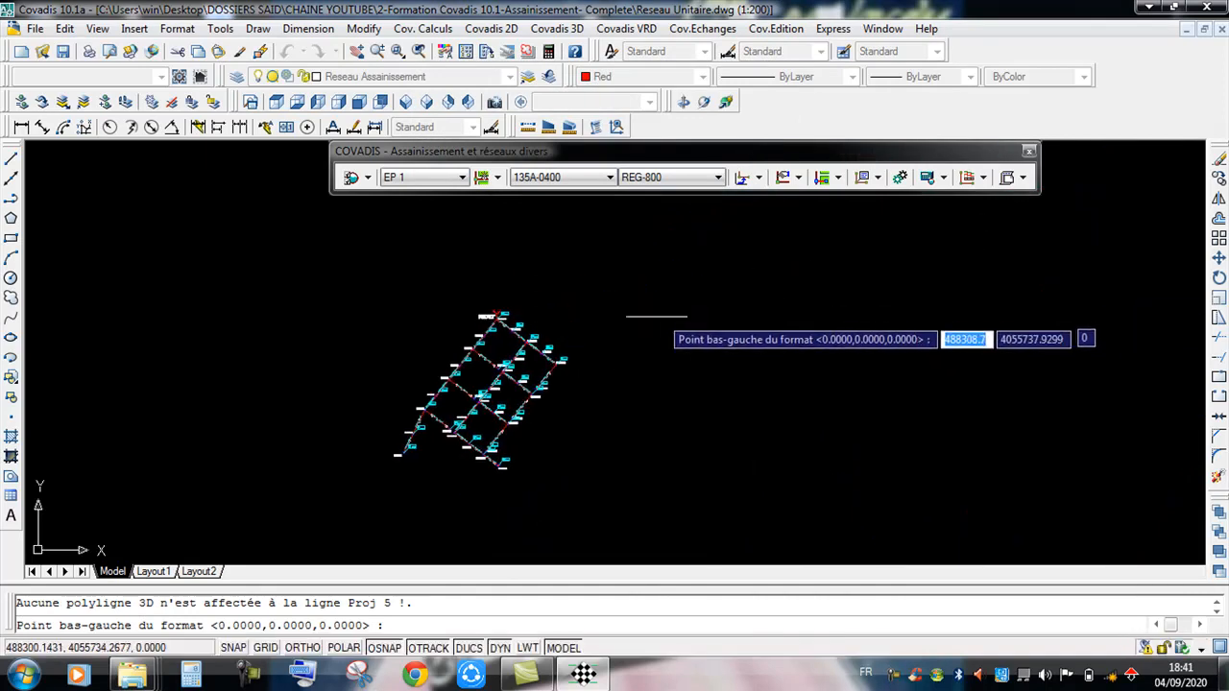
scroll(615, 317, up, 2)
click(620, 315)
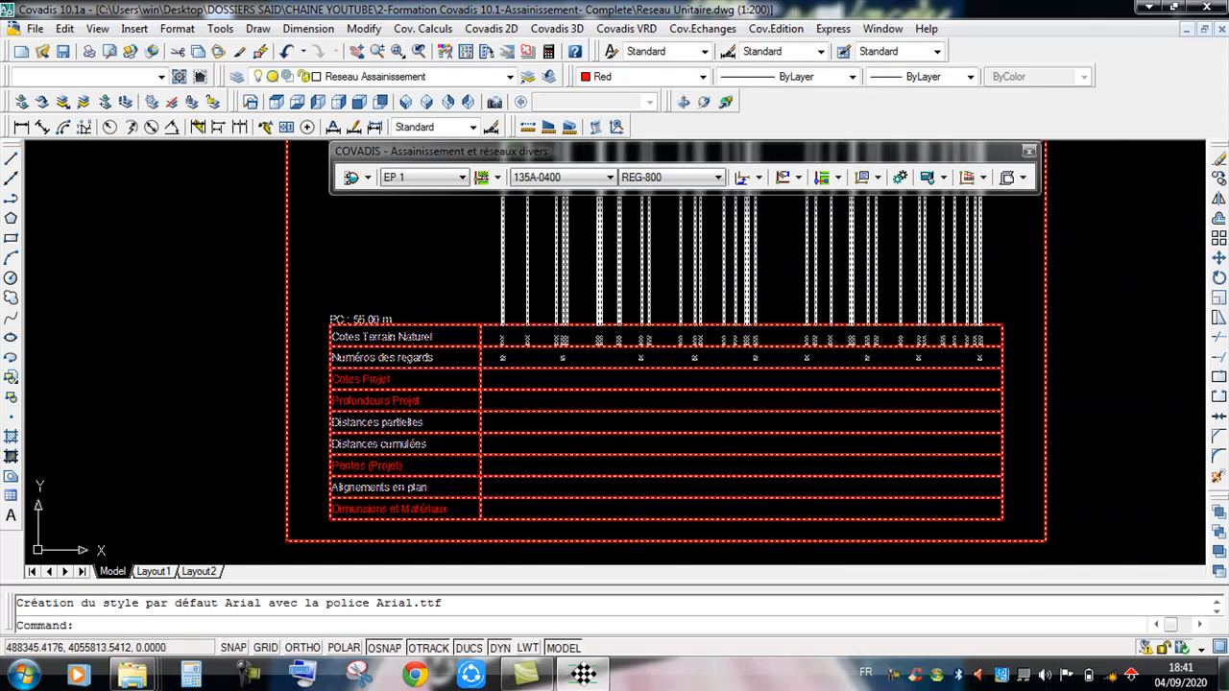
scroll(394, 380, up, 3)
scroll(399, 385, down, 8)
scroll(422, 384, up, 5)
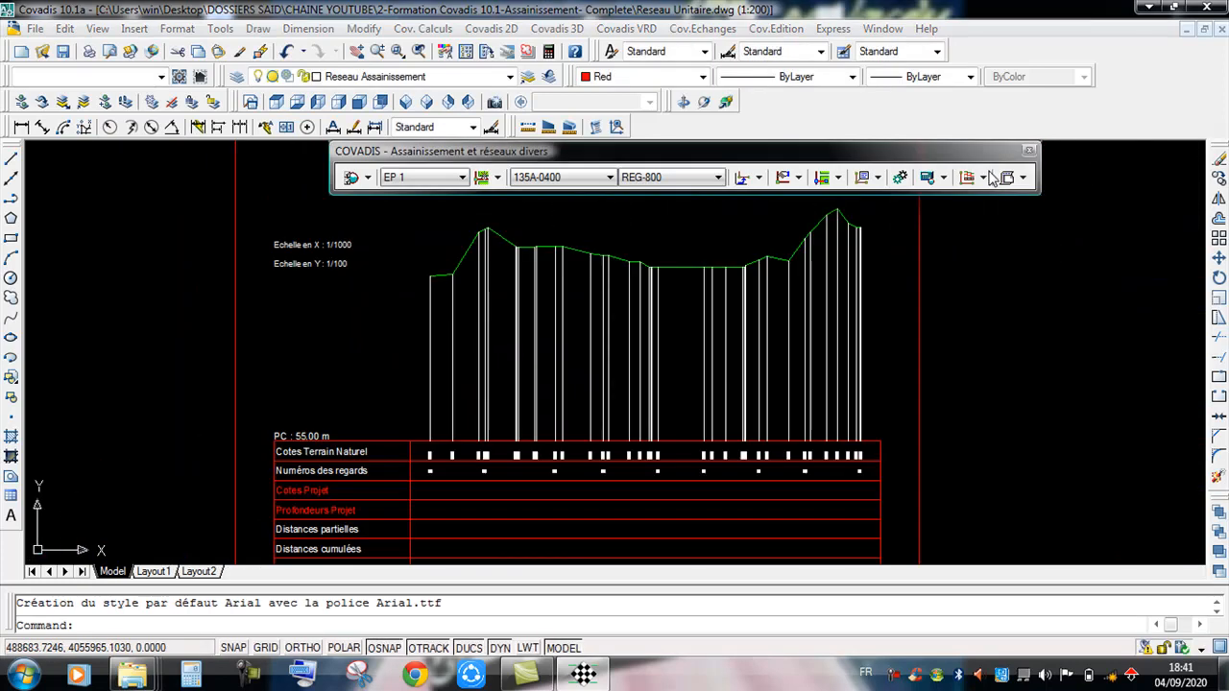
Step: Create the invert line (fil d'eau) below the terrain on the profile, from the first manhole to the last
click(984, 178)
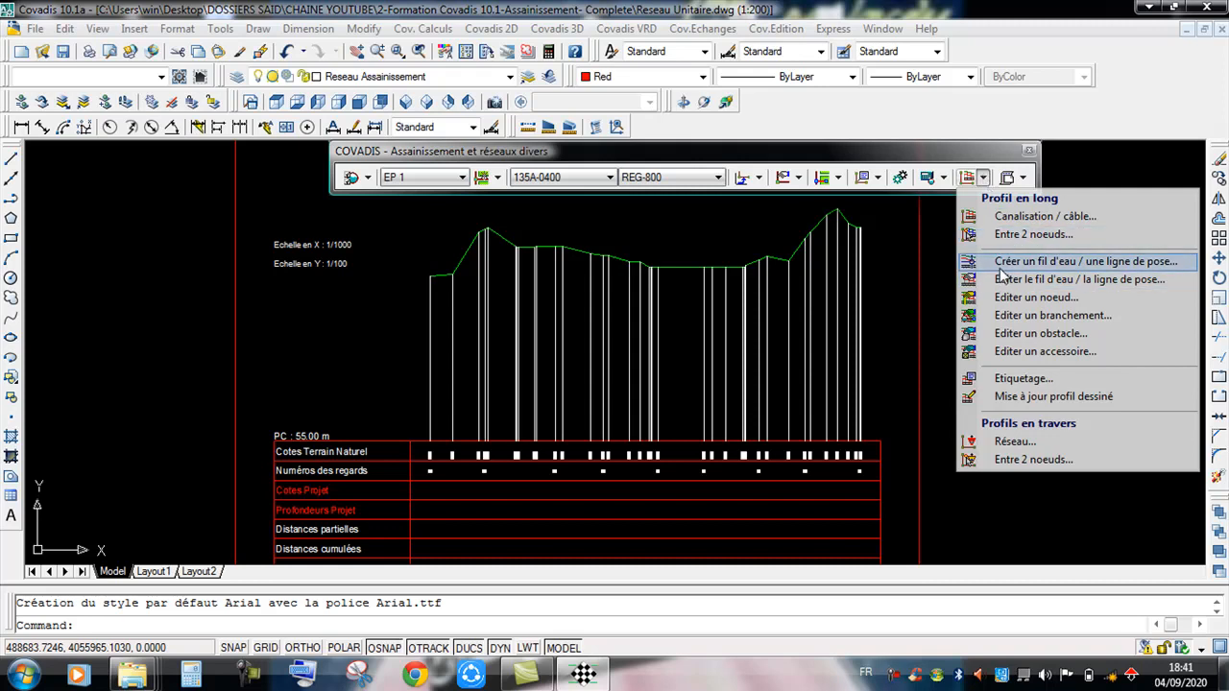
click(1002, 263)
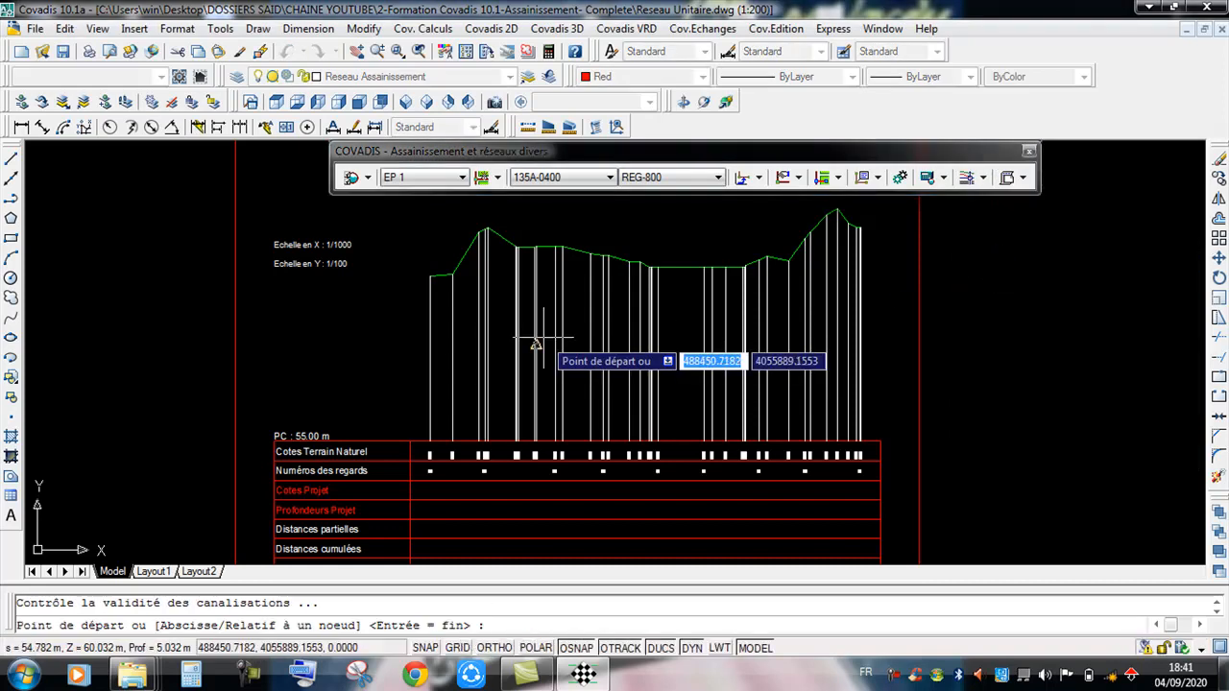
scroll(535, 344, up, 5)
scroll(371, 275, down, 3)
click(490, 390)
scroll(723, 321, up, 5)
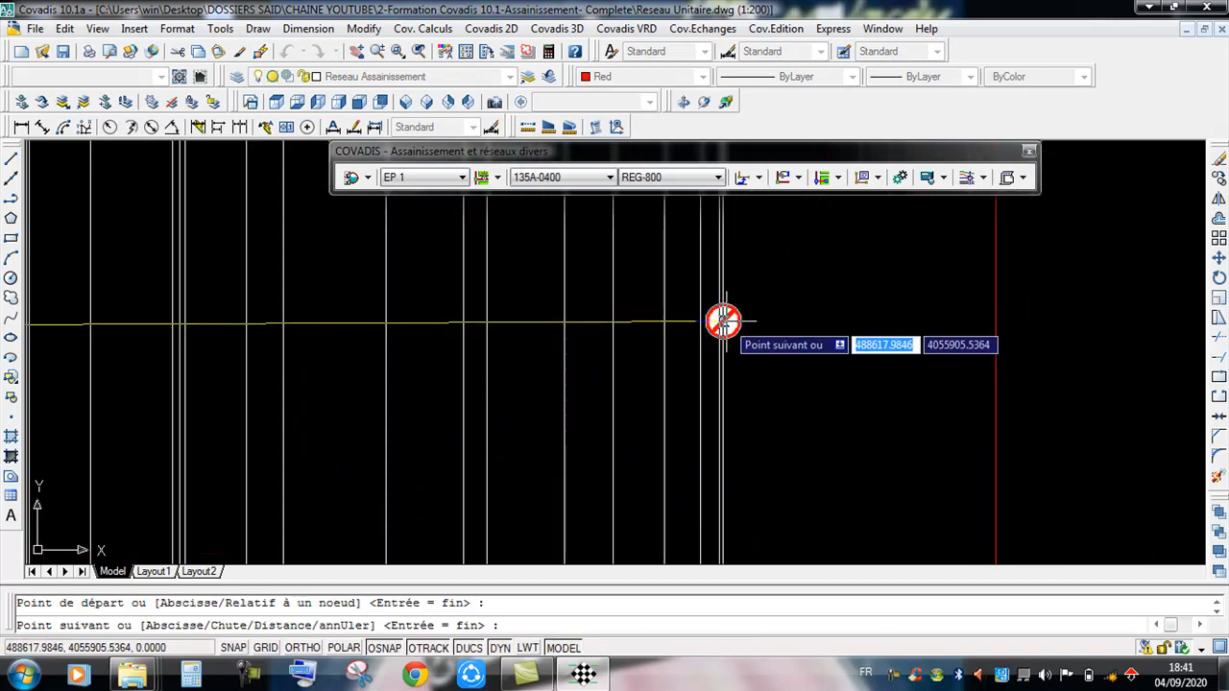
click(723, 321)
key(Return)
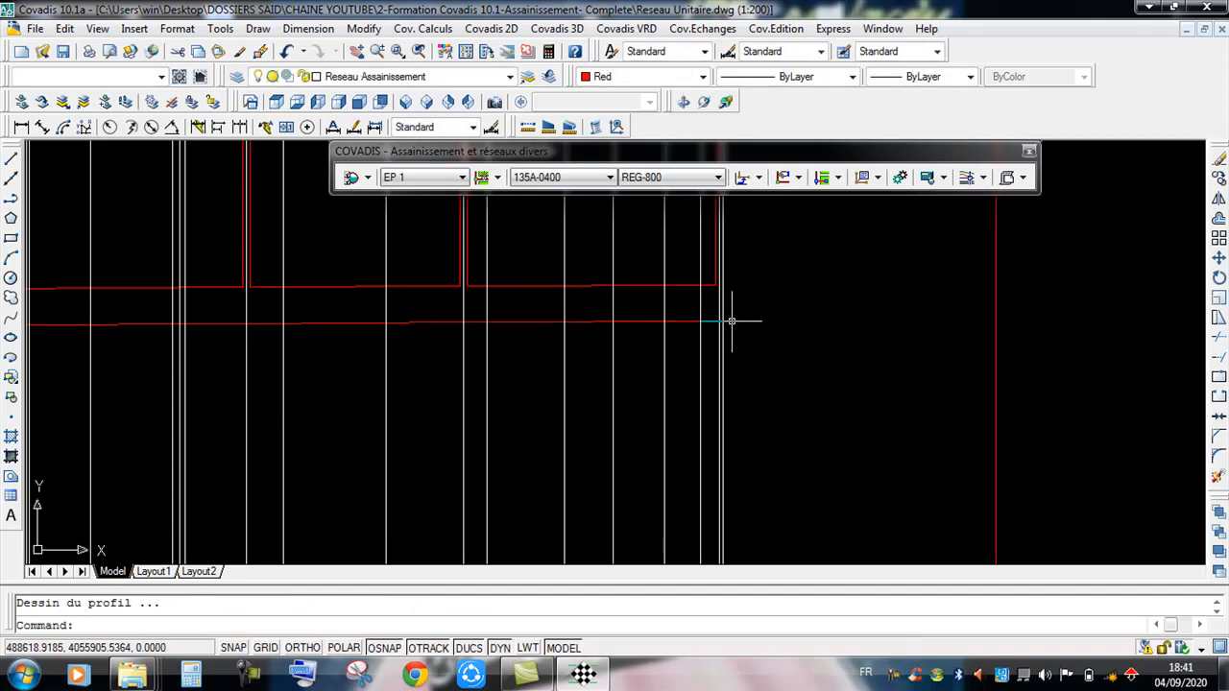
scroll(340, 356, down, 5)
scroll(388, 349, up, 2)
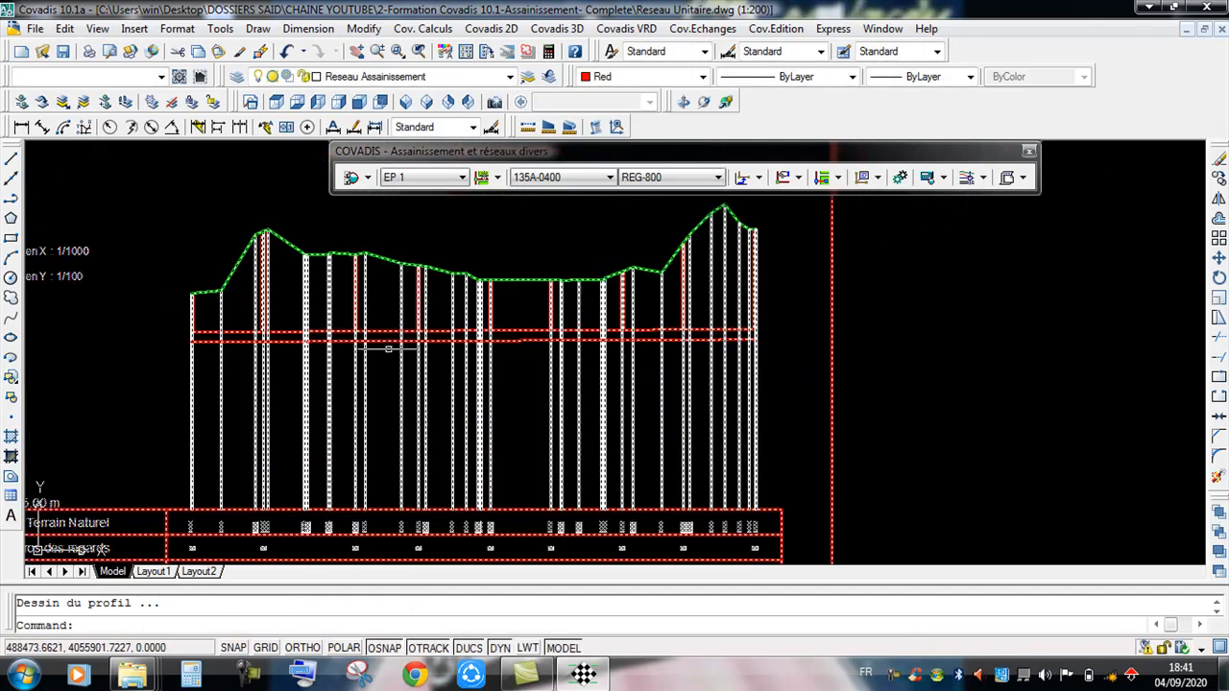
Step: Open the profile's invert line for editing and set the depth below terrain of manhole R1 to 1.50 m
click(983, 181)
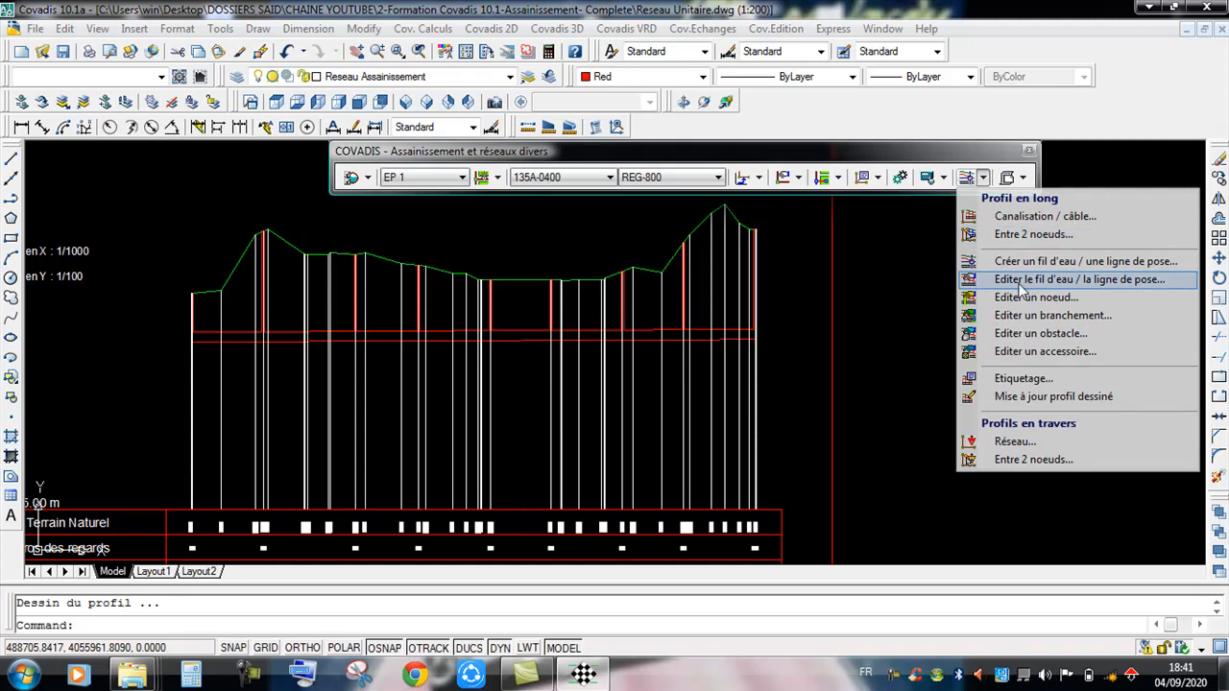
click(1103, 281)
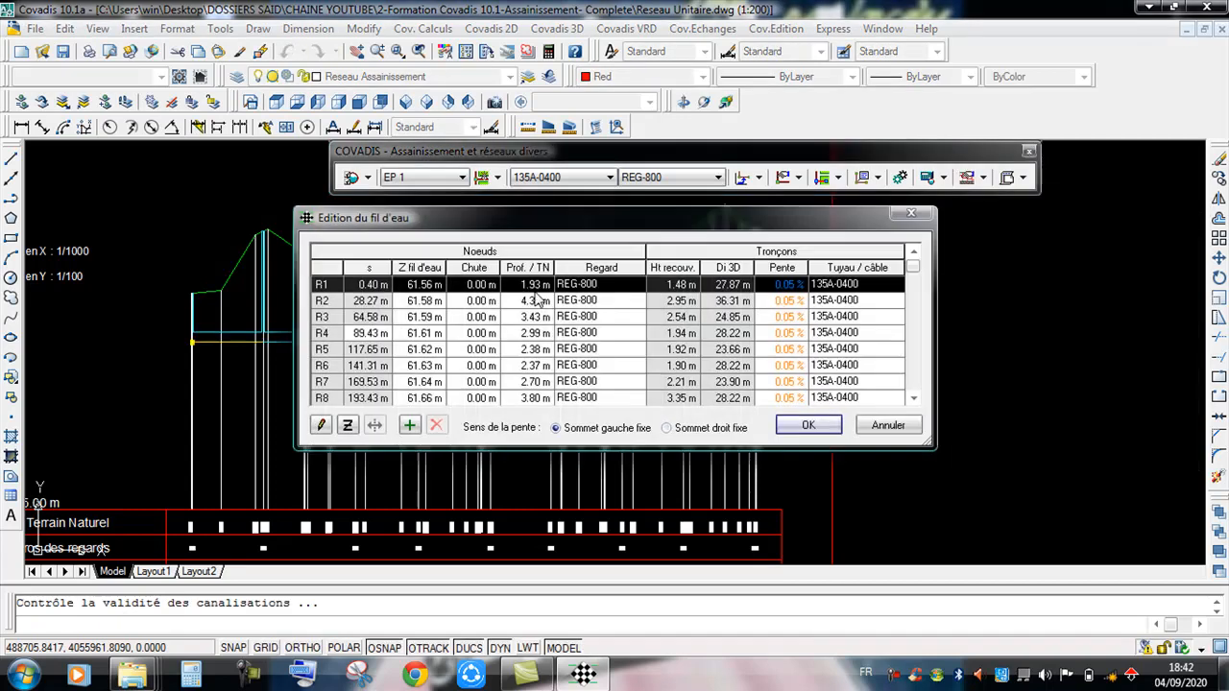
click(518, 285)
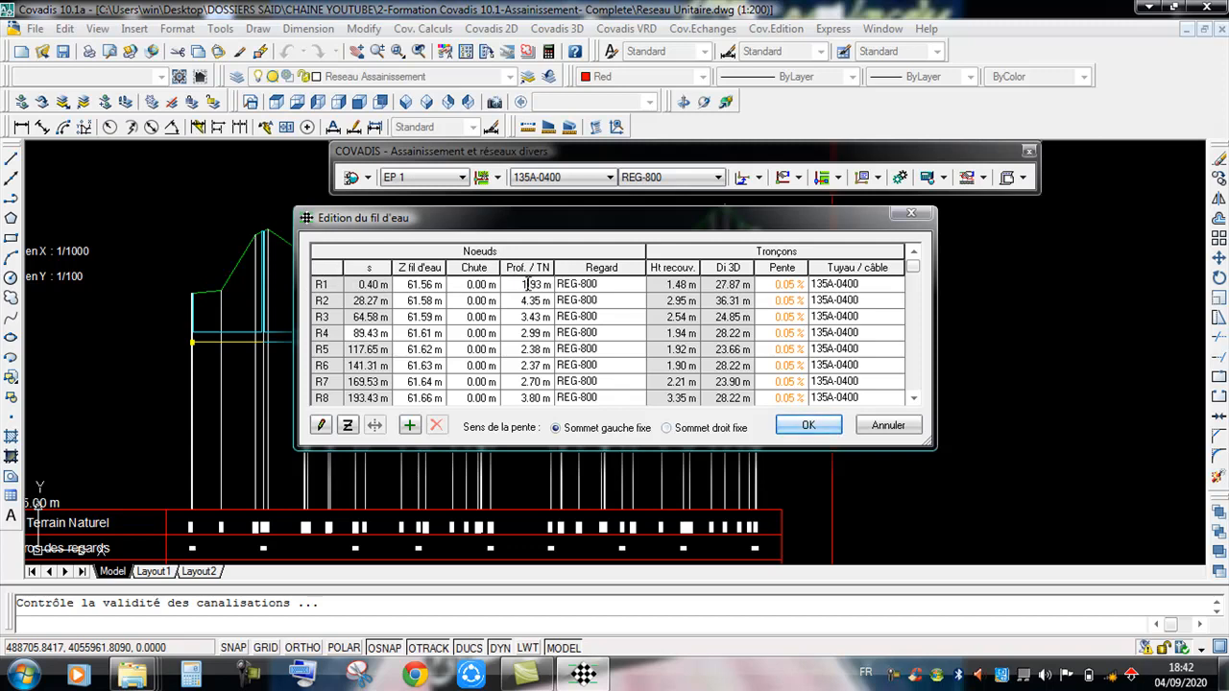
drag(535, 284, 549, 286)
Step: Set the slope of every section from R1 to R9 to -3 % and apply the edited invert line to the profile
scroll(567, 306, down, 2)
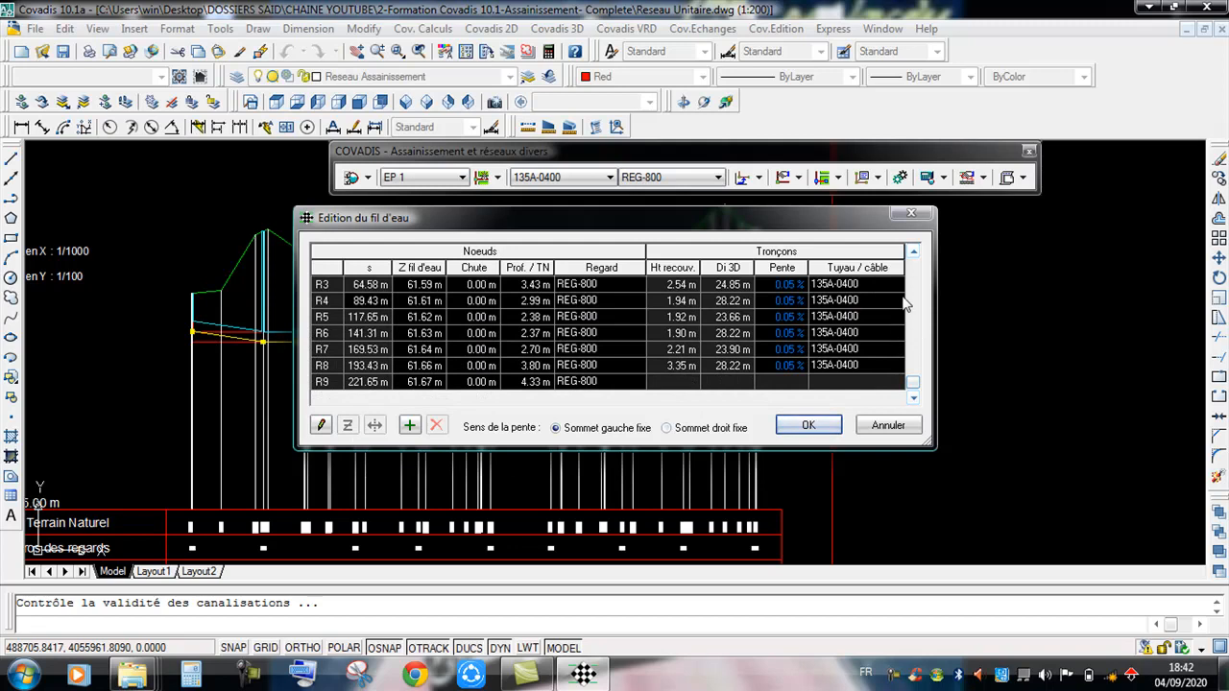
scroll(905, 303, up, 2)
click(321, 424)
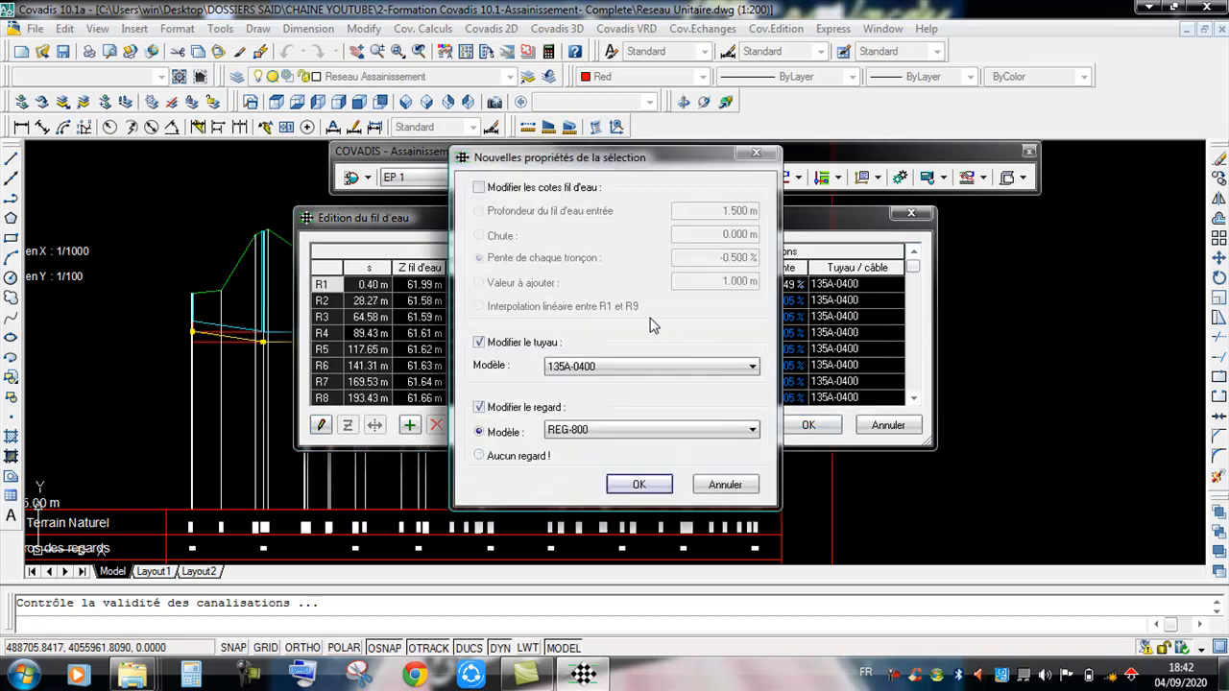
click(479, 188)
double_click(738, 257)
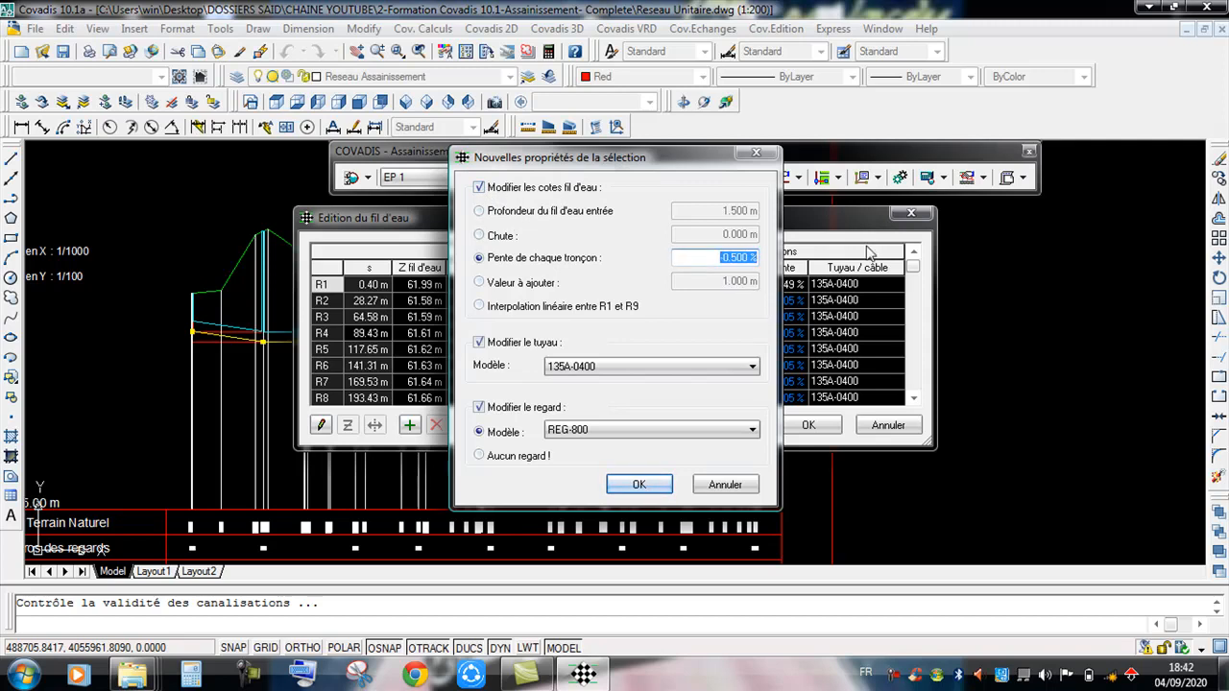
key(BackSpace)
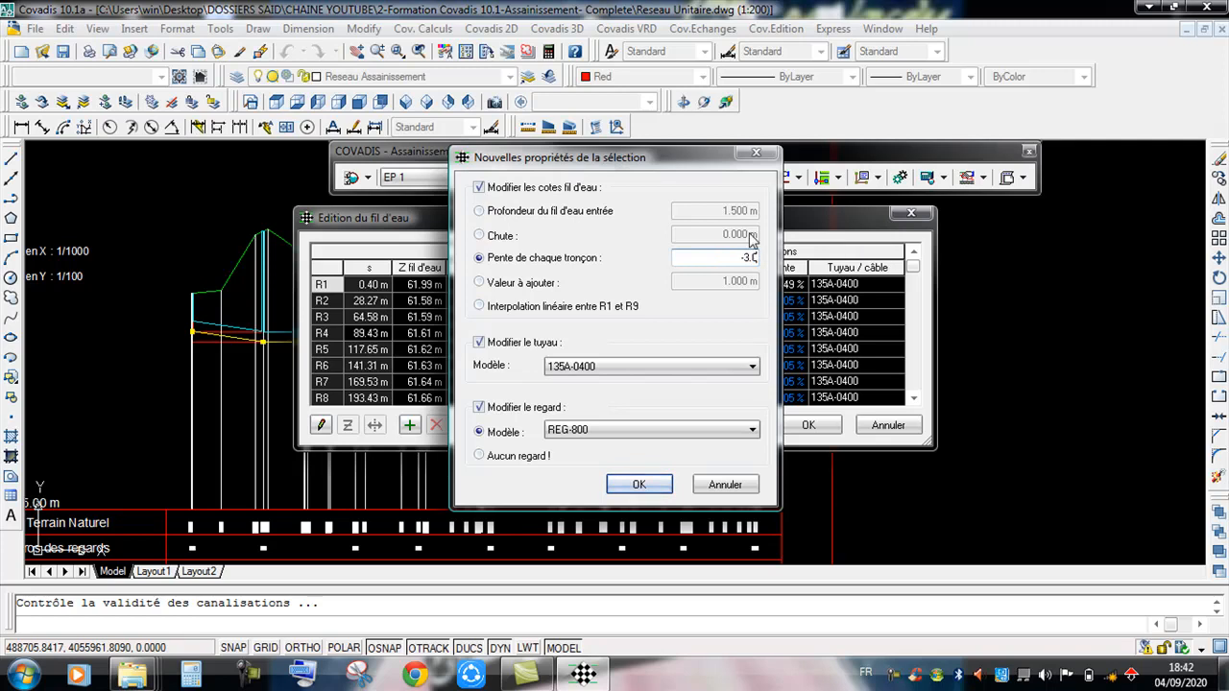
click(638, 484)
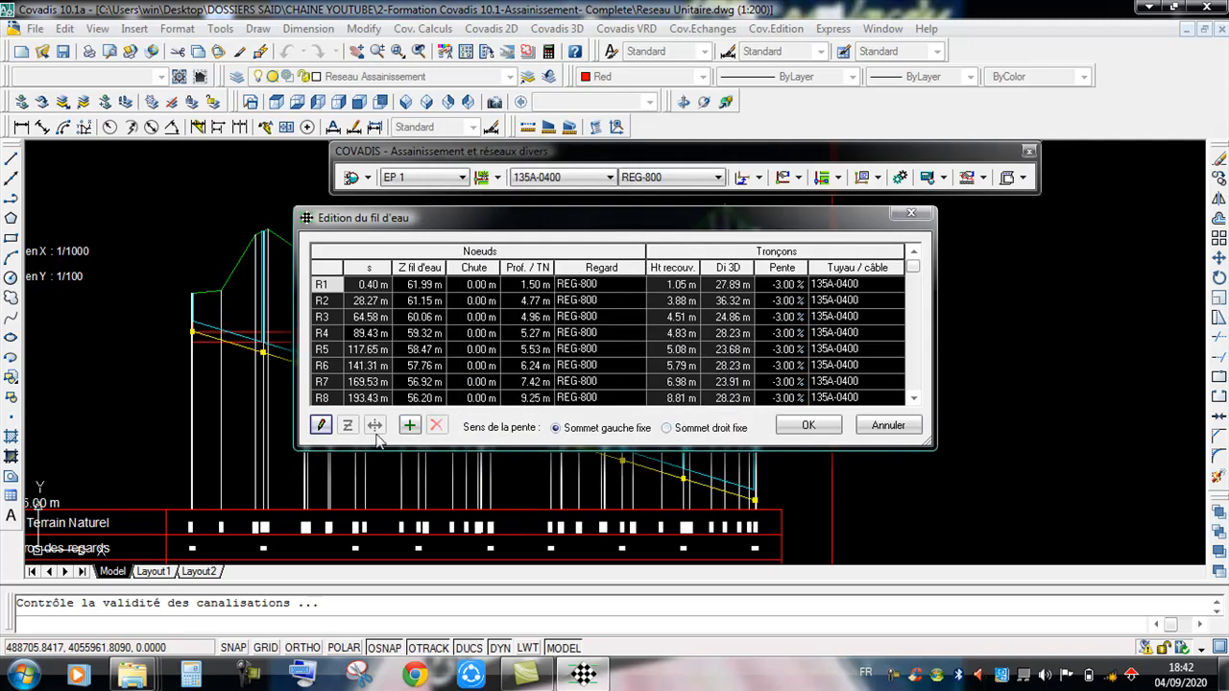
click(809, 426)
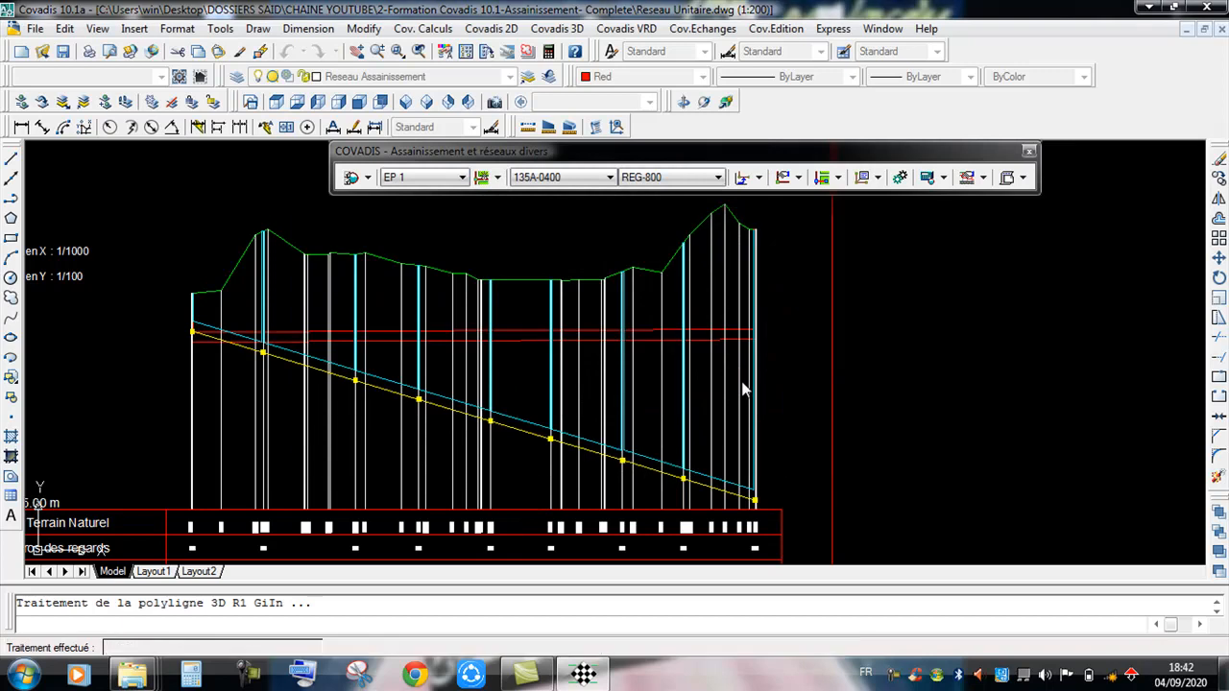
Step: Examine the project depths along the profile table from R1 to R9 and the sloping invert line relative to the terrain
scroll(680, 381, down, 2)
scroll(629, 321, up, 8)
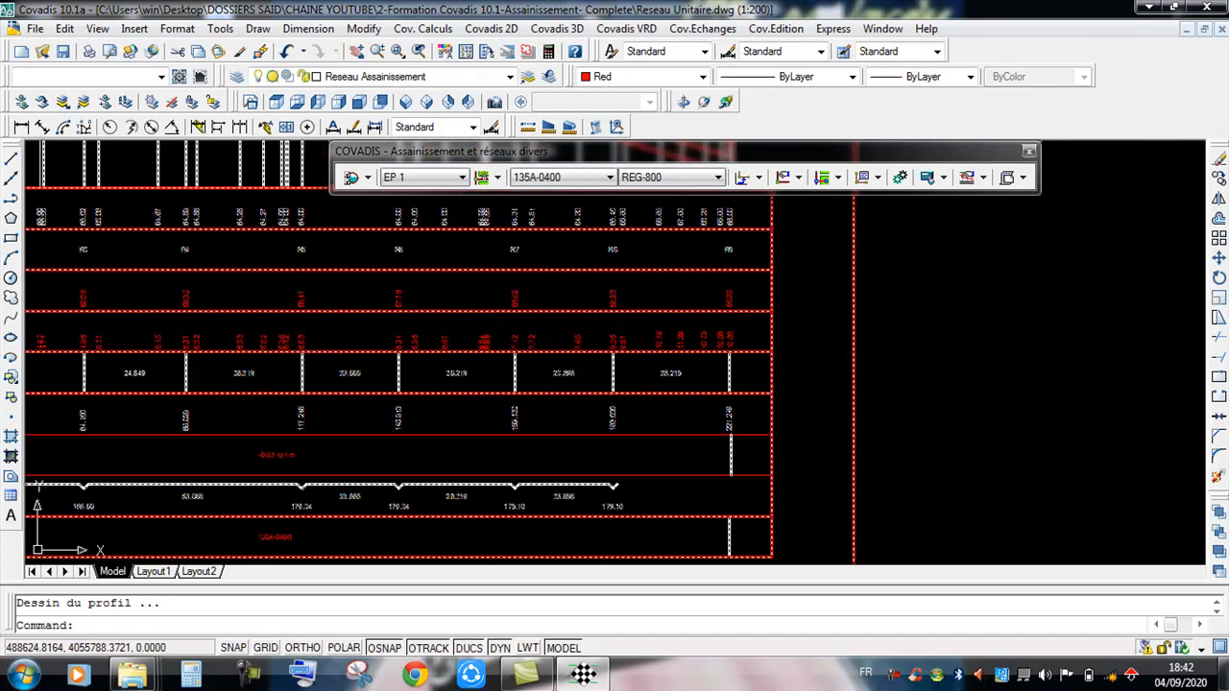
scroll(641, 330, up, 1)
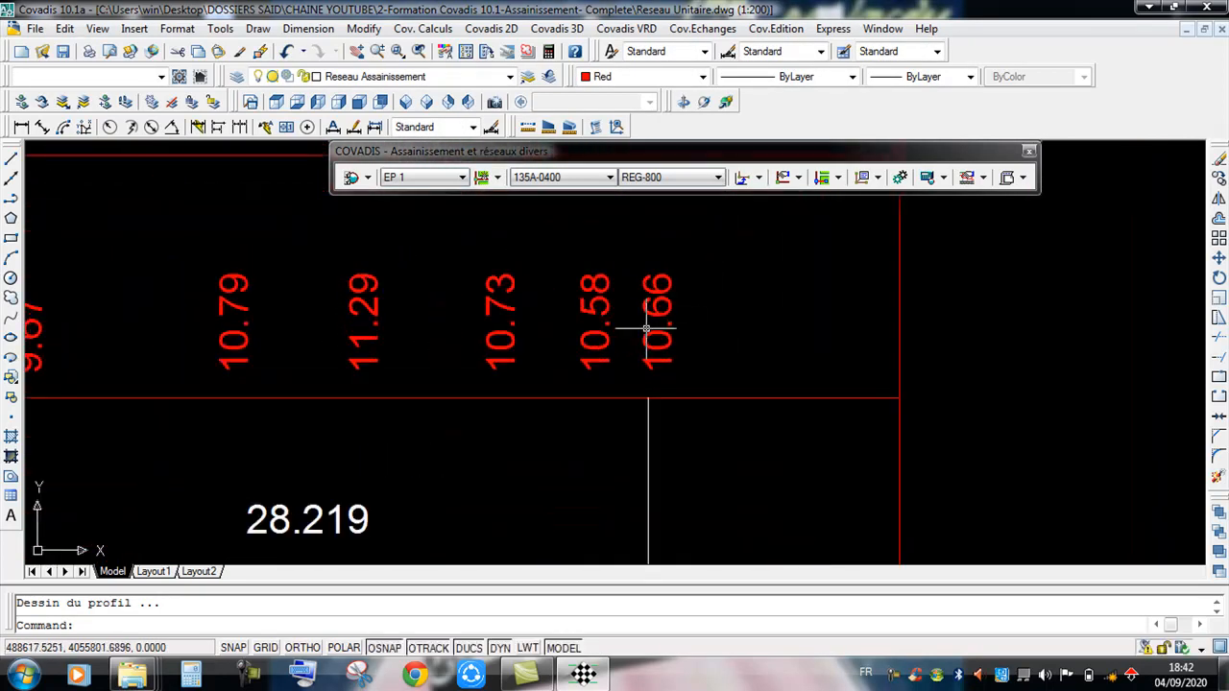
scroll(677, 339, down, 4)
middle_drag(482, 338, 852, 365)
scroll(954, 375, up, 5)
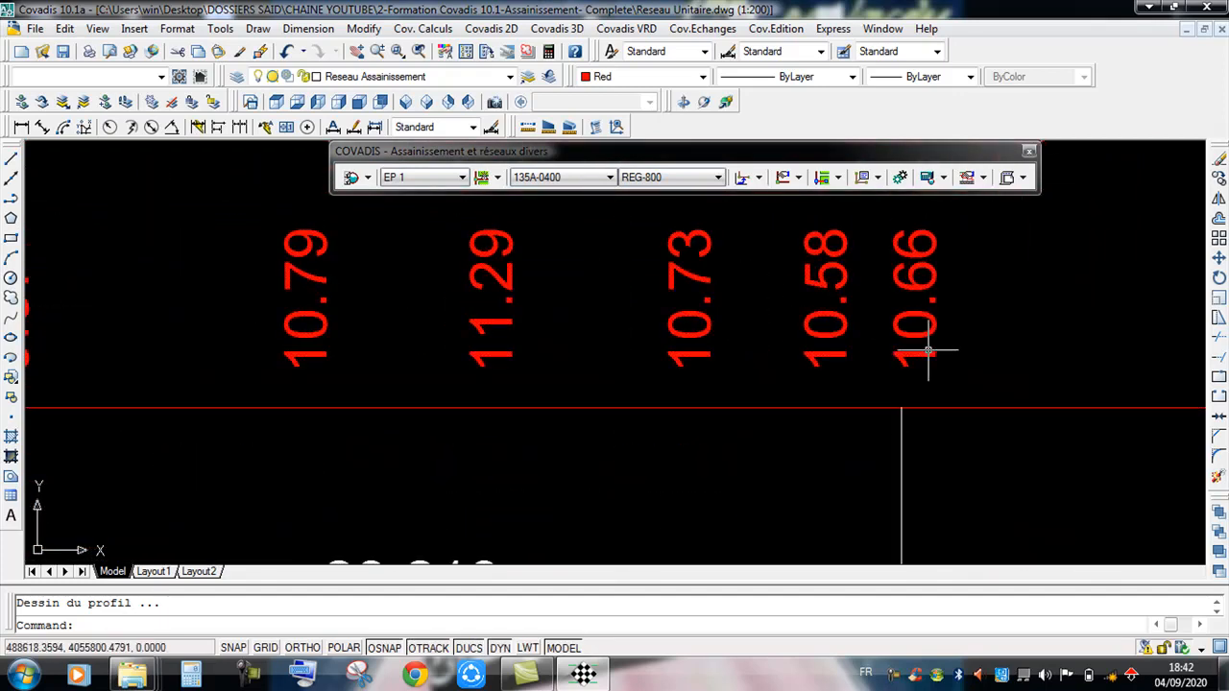
scroll(922, 358, down, 3)
scroll(925, 356, up, 3)
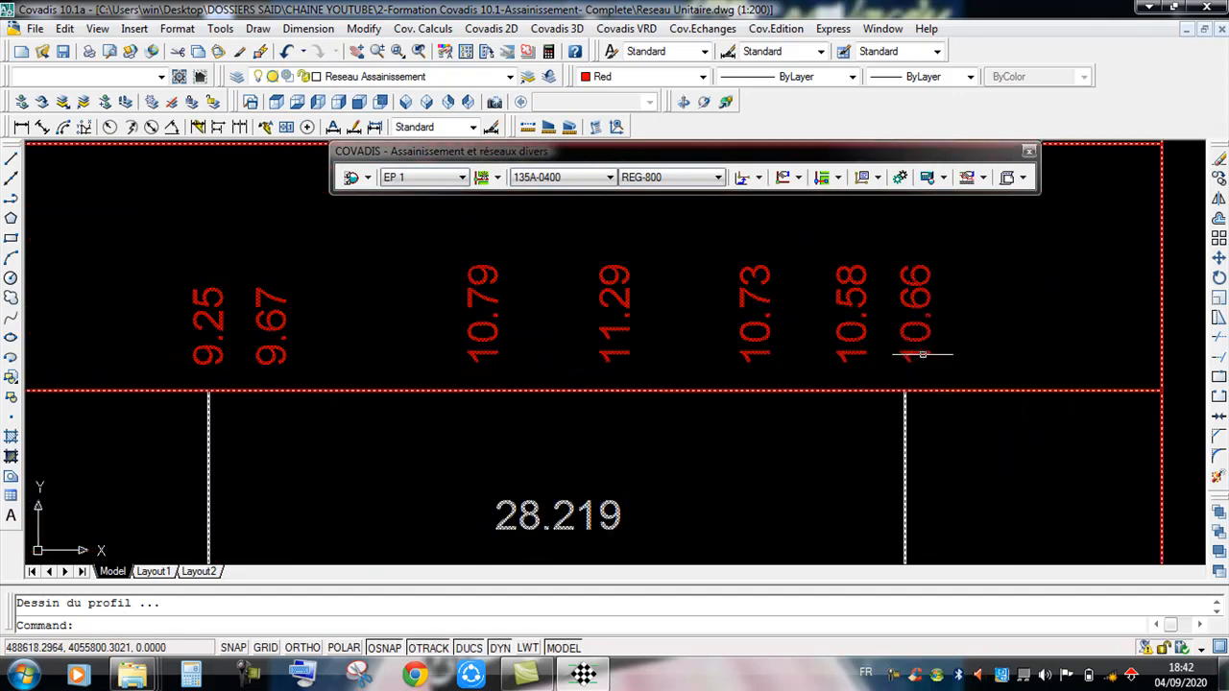
scroll(913, 359, down, 5)
scroll(615, 337, up, 5)
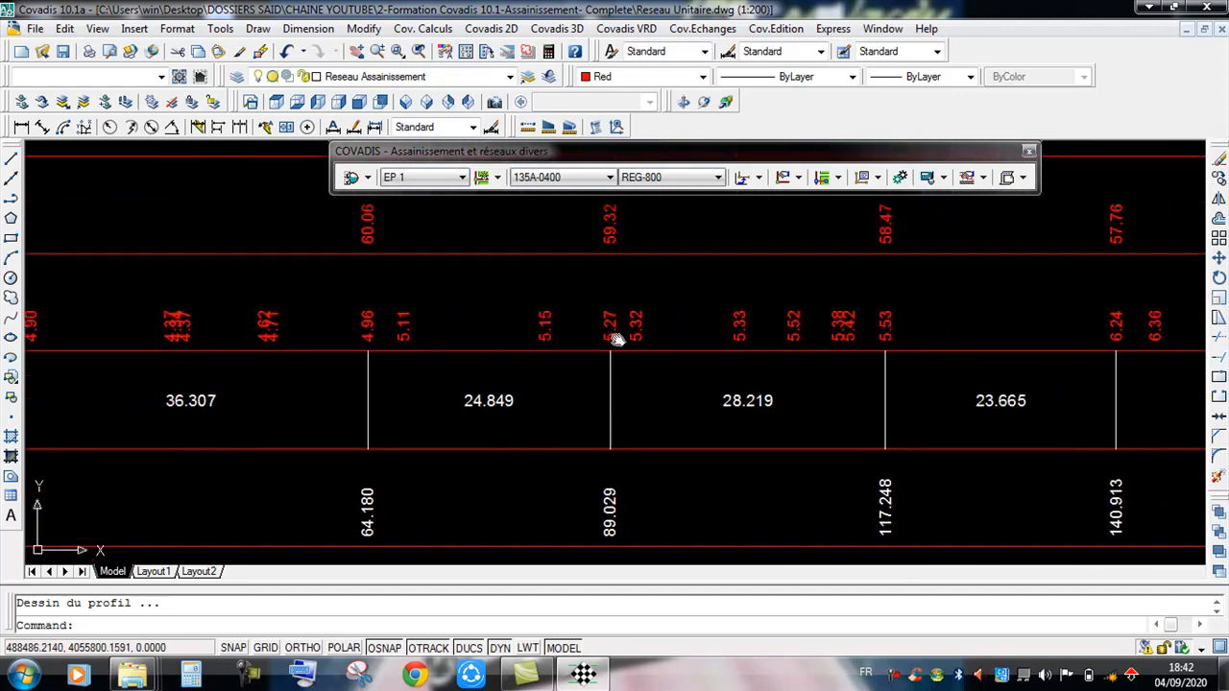
scroll(606, 356, down, 5)
scroll(649, 348, up, 4)
scroll(649, 347, down, 5)
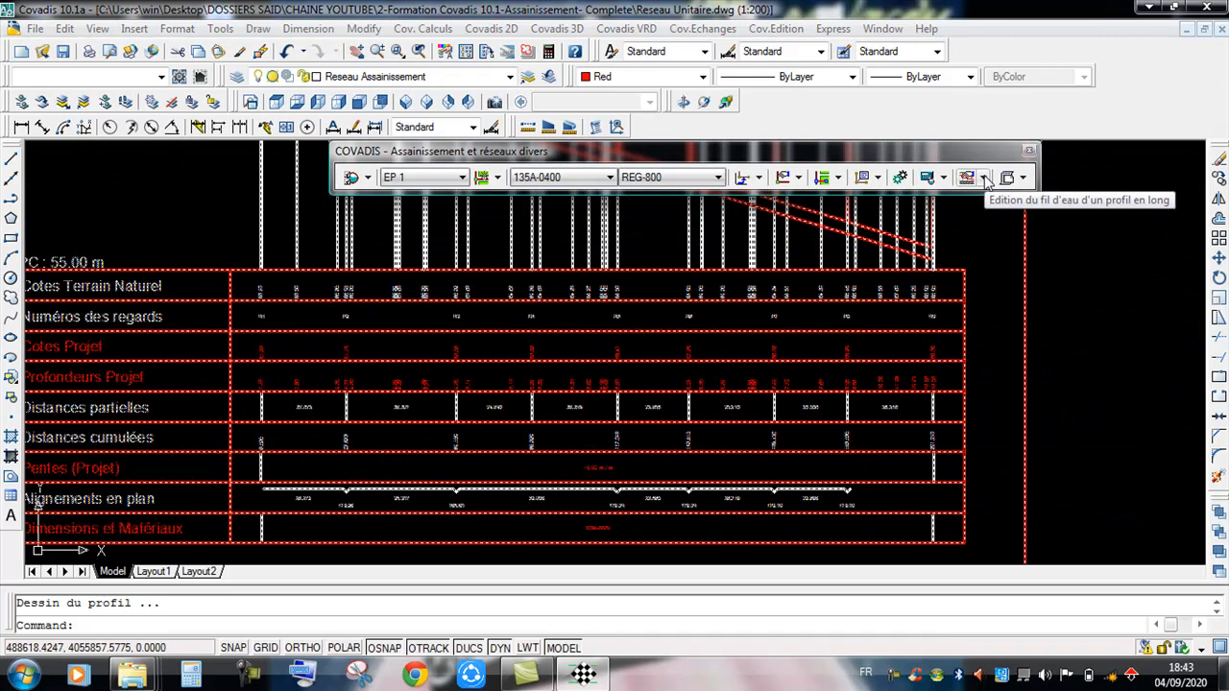
middle_drag(542, 144, 543, 338)
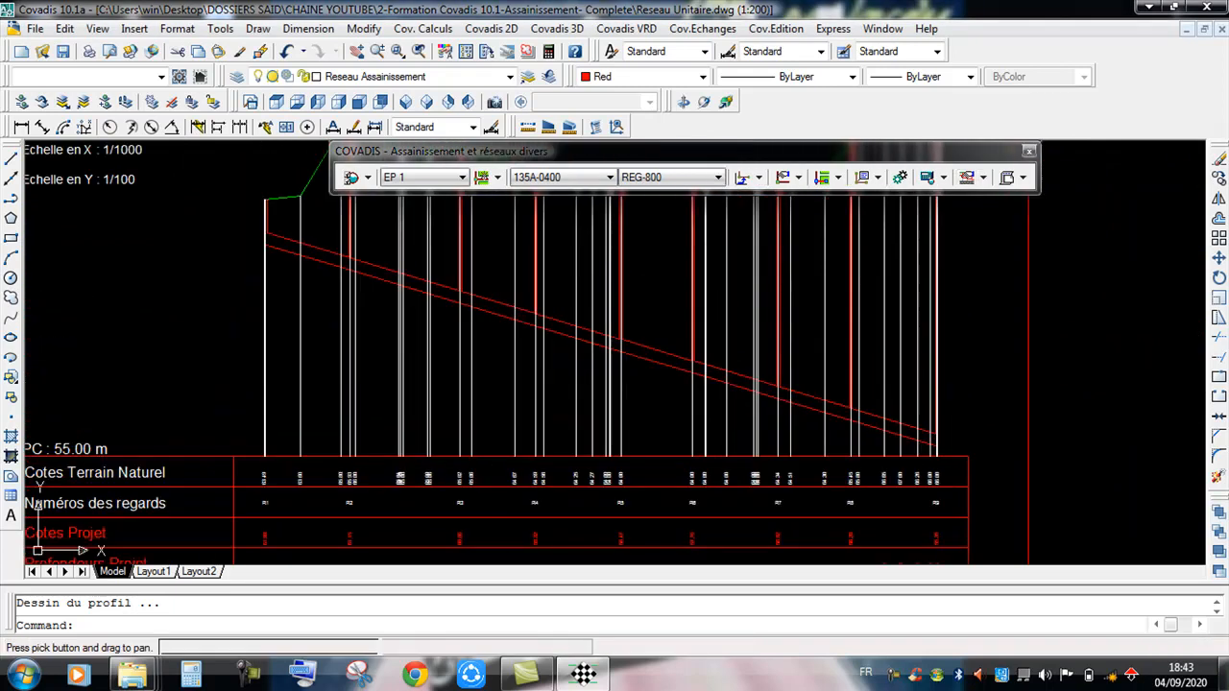
scroll(543, 309, down, 3)
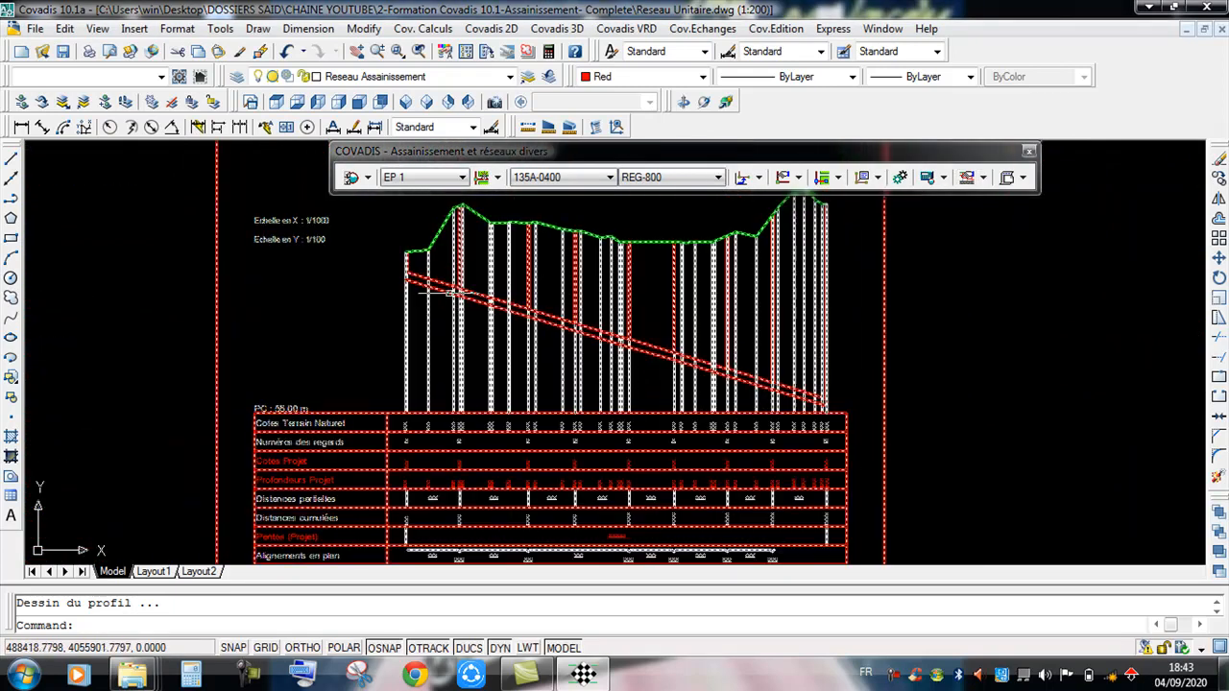